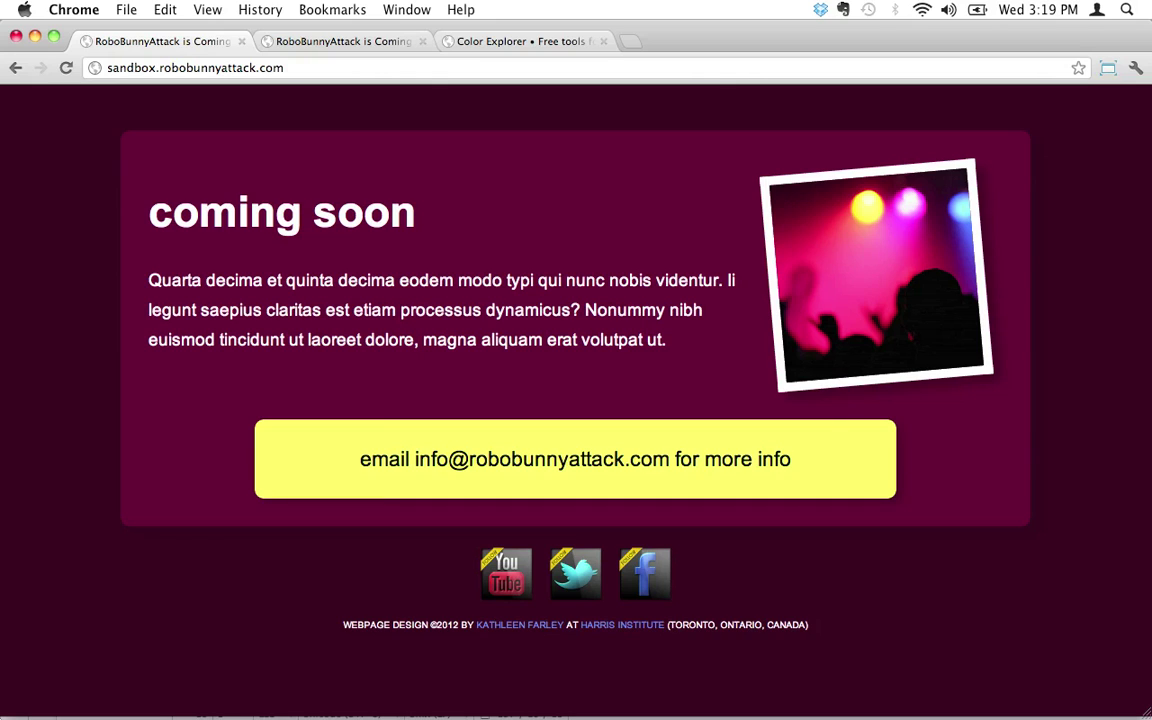
Open ColorExplorer's Image Color Import page, briefly checking the coming-soon page.
left_click(453, 38)
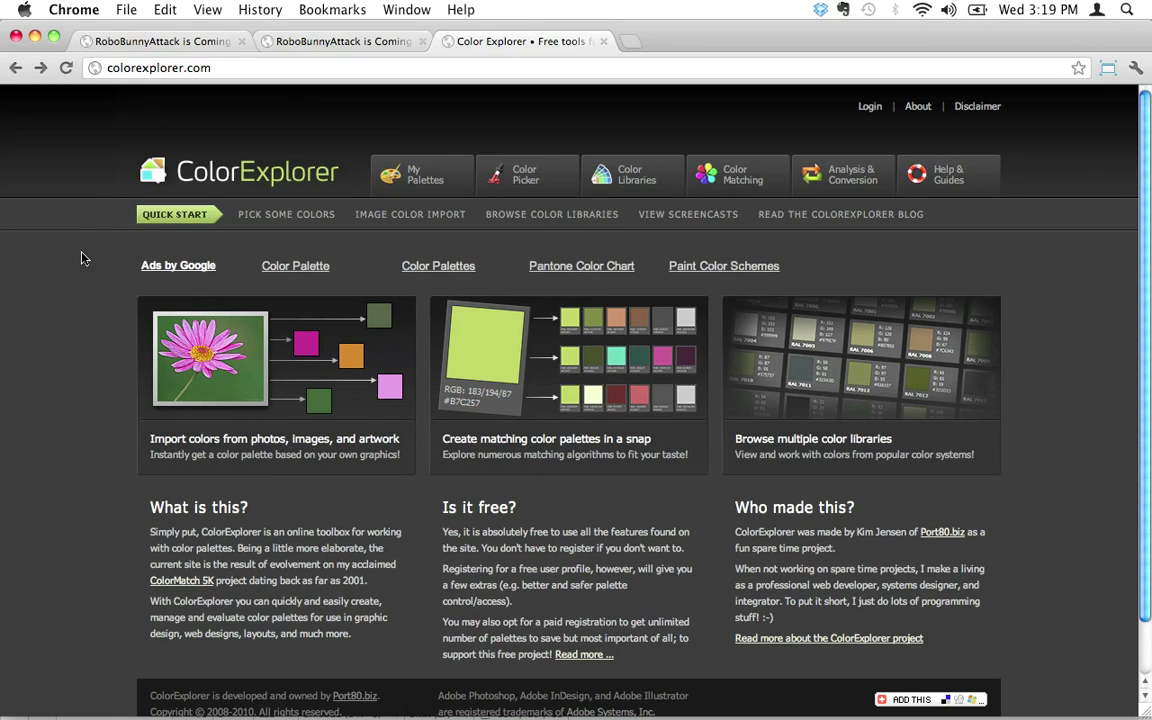
left_click(408, 222)
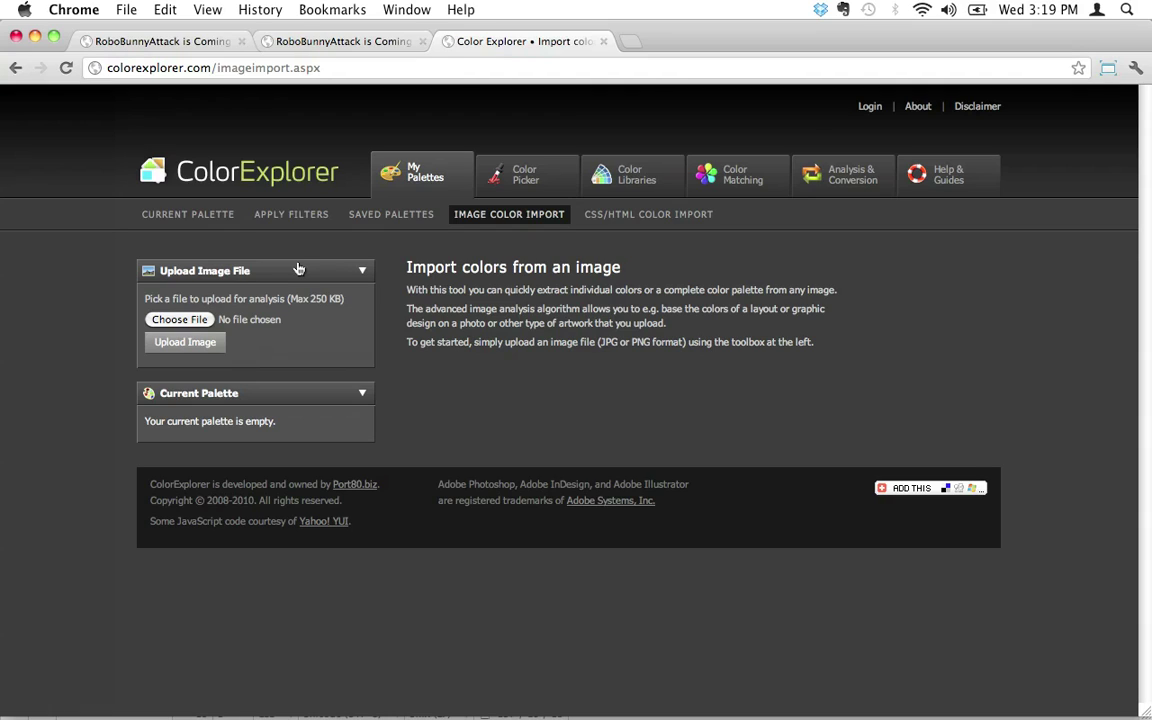
left_click(165, 46)
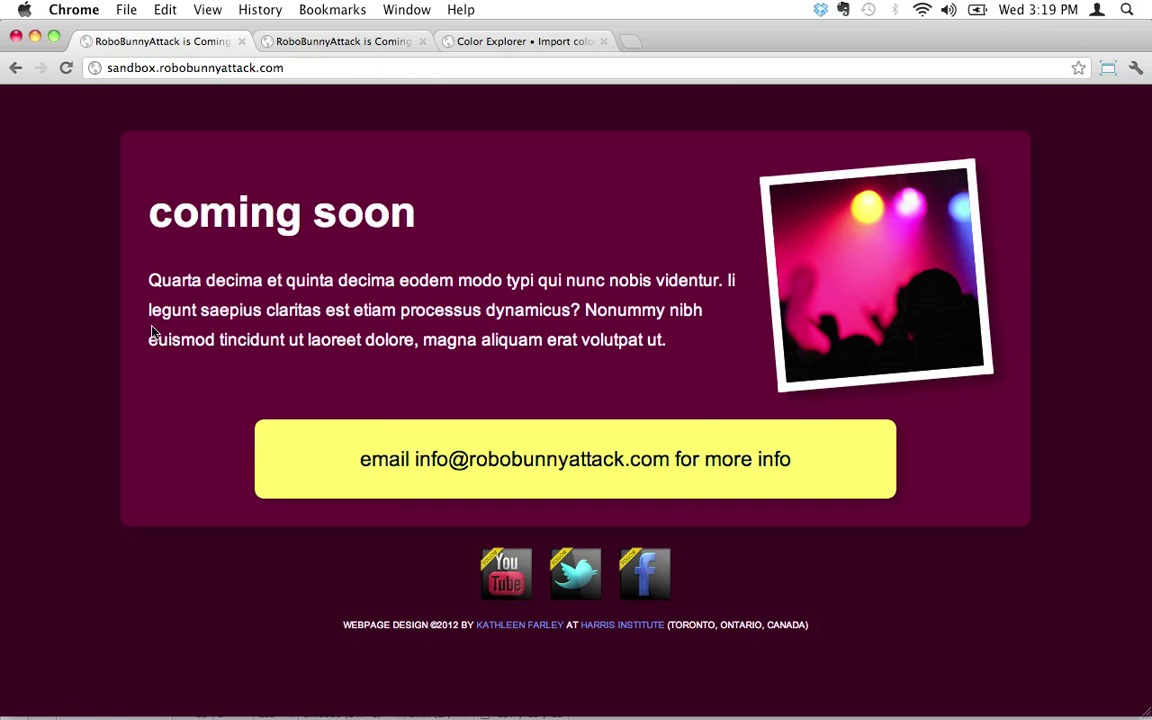
left_click(515, 41)
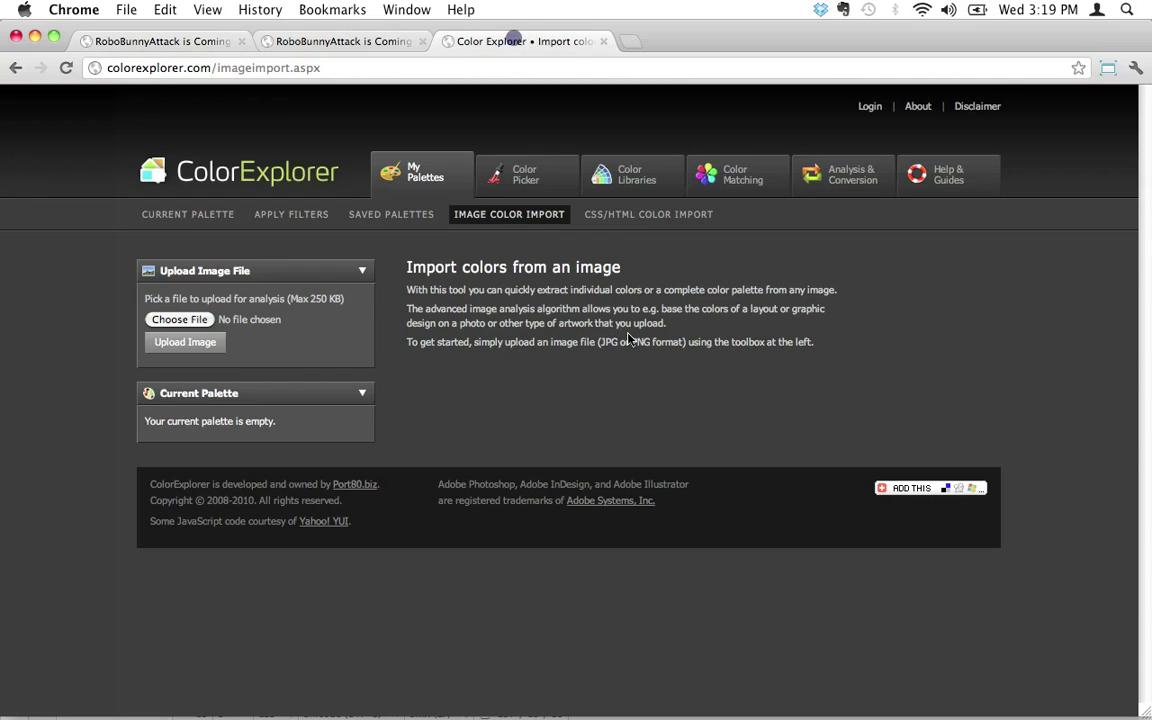
Choose concert.jpg from the images folder and upload it to extract its colours.
left_click(180, 319)
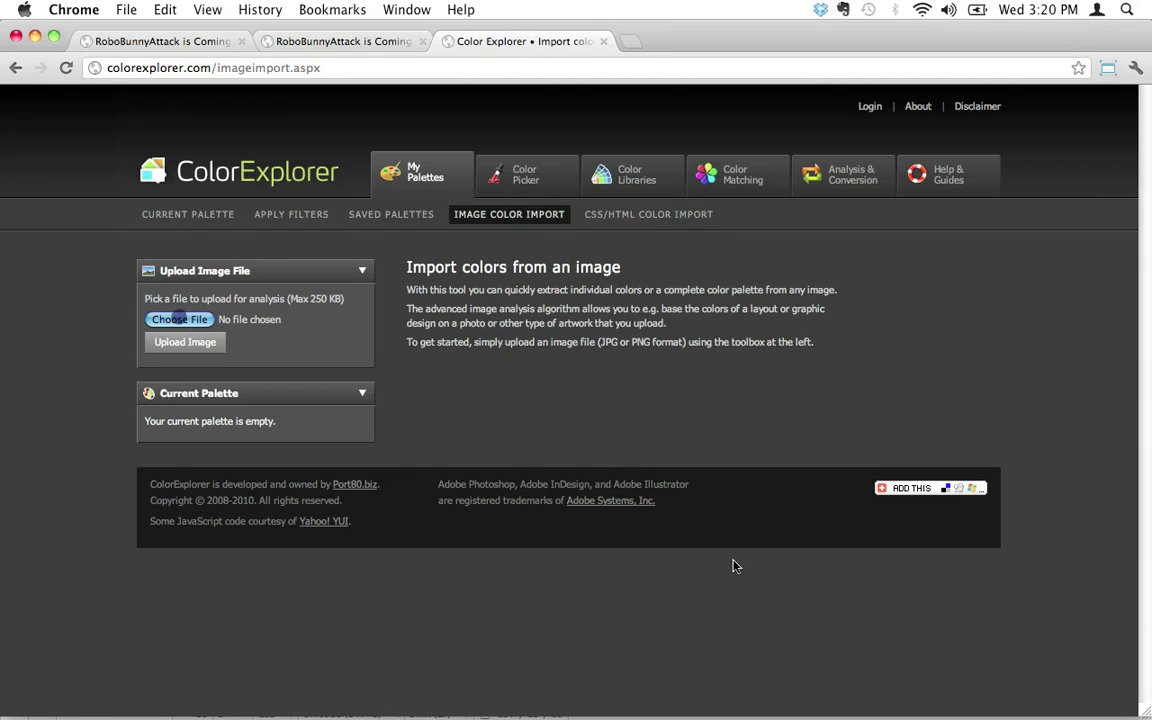
left_click(520, 131)
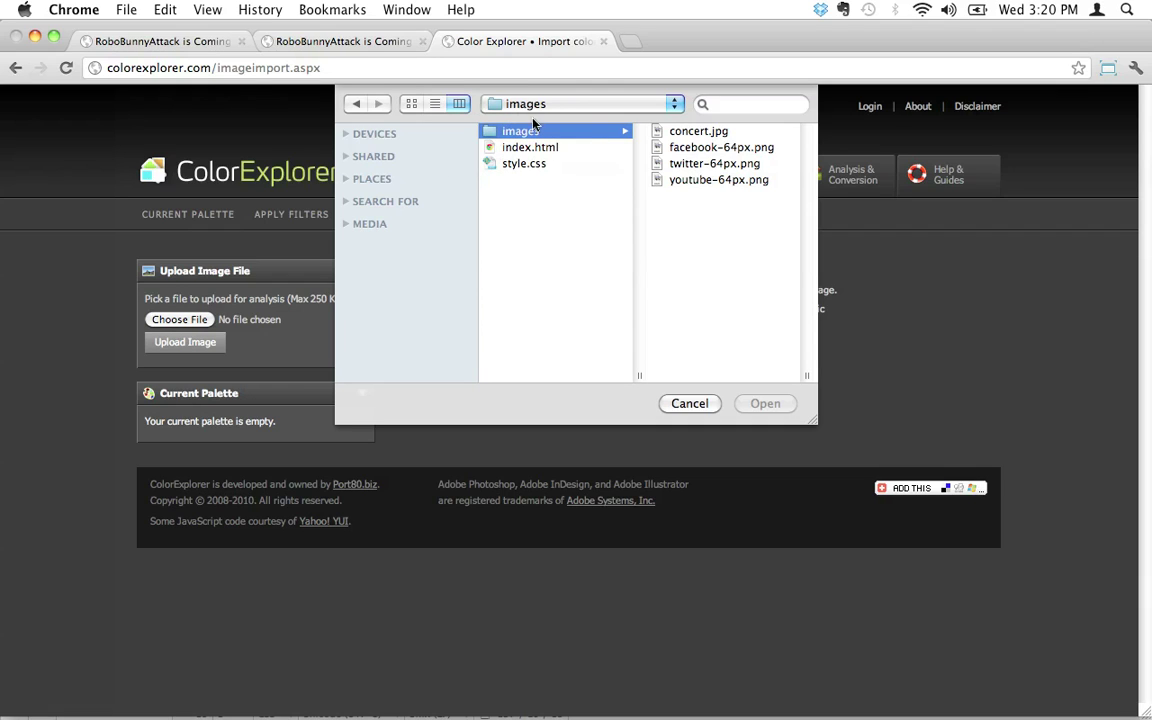
left_click(695, 131)
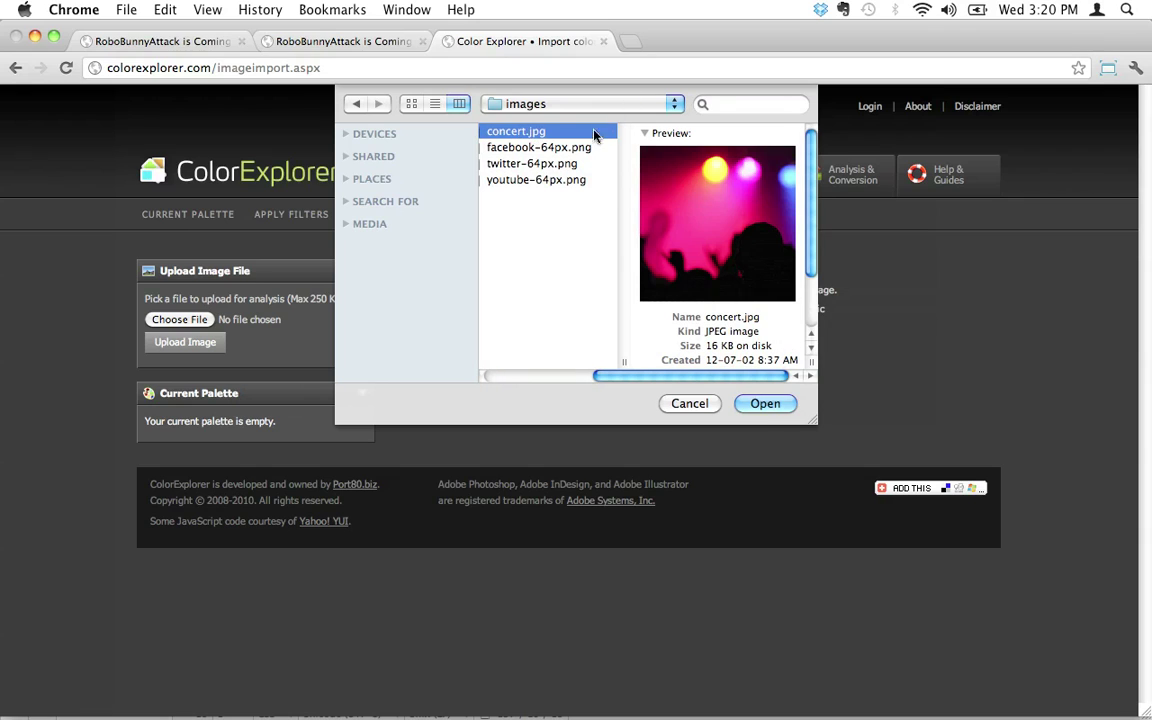
left_click(755, 404)
mouse_move(1030, 716)
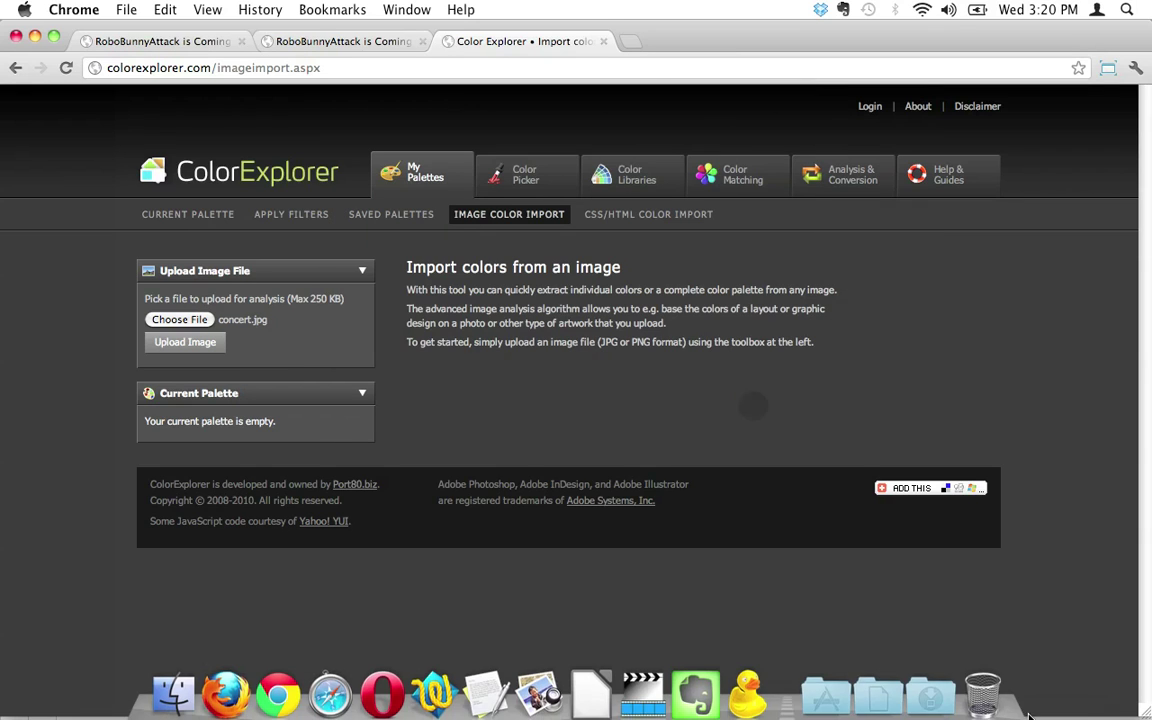
left_click(186, 342)
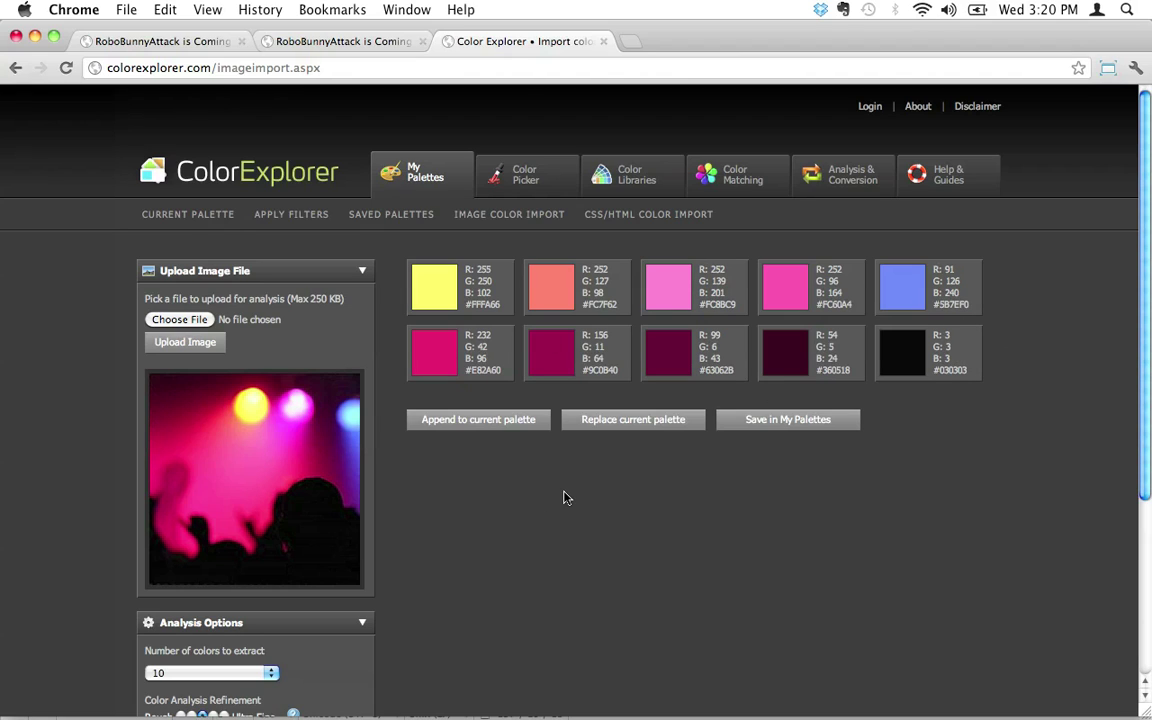
Keep the Number of colors setting at 10 for the extracted concert.jpg palette.
scroll(563, 497, "down", 3)
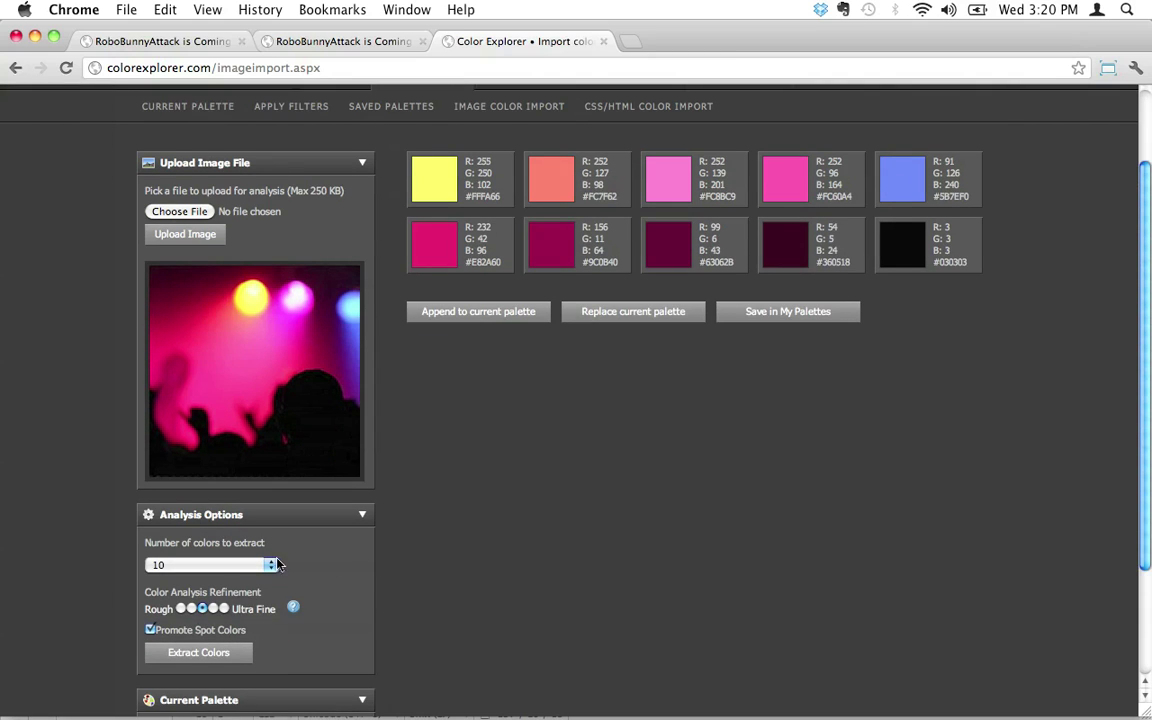
left_click(270, 565)
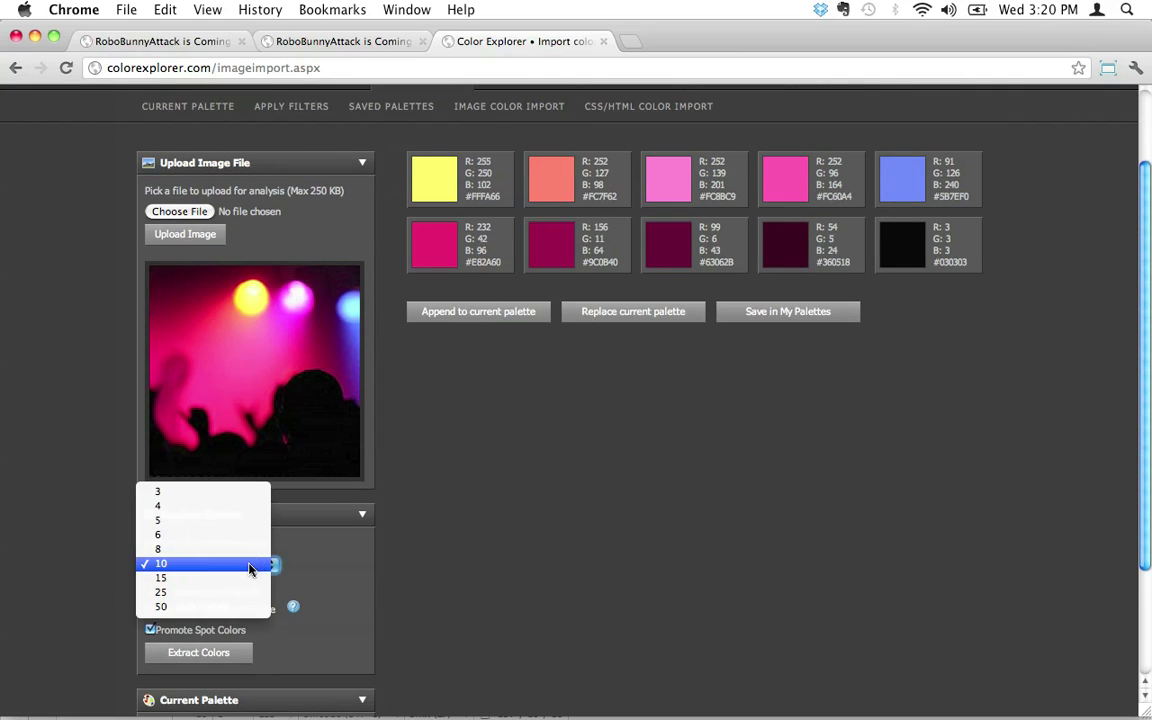
left_click(262, 563)
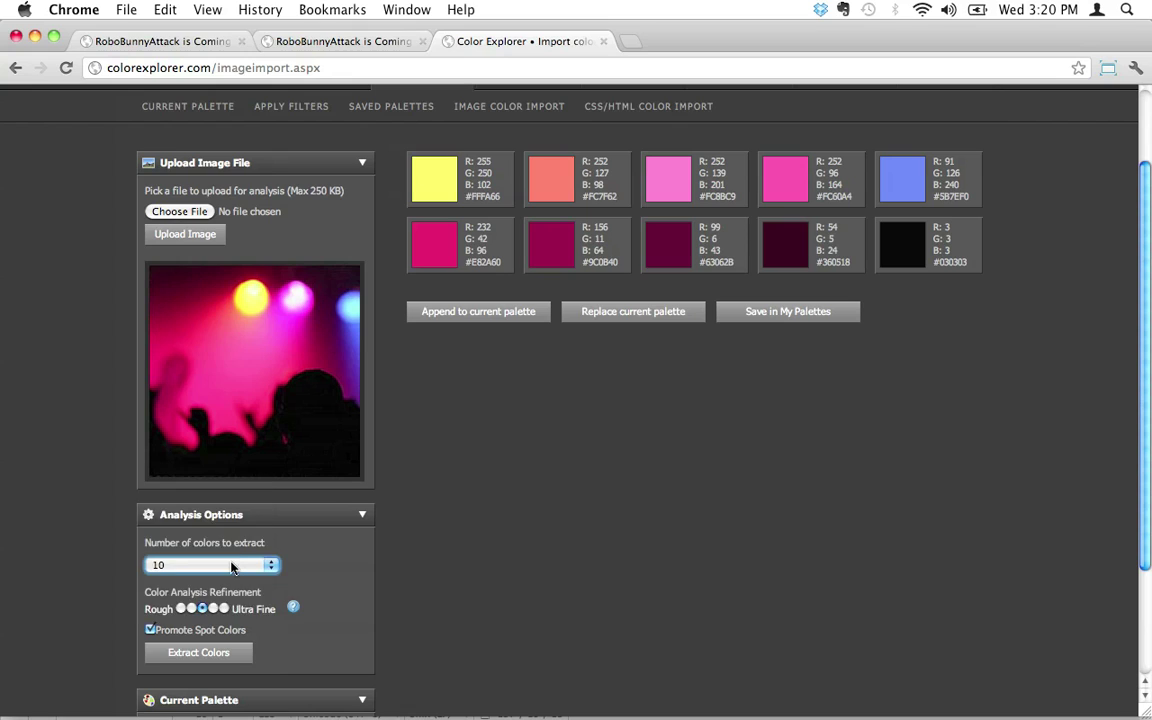
left_click(231, 565)
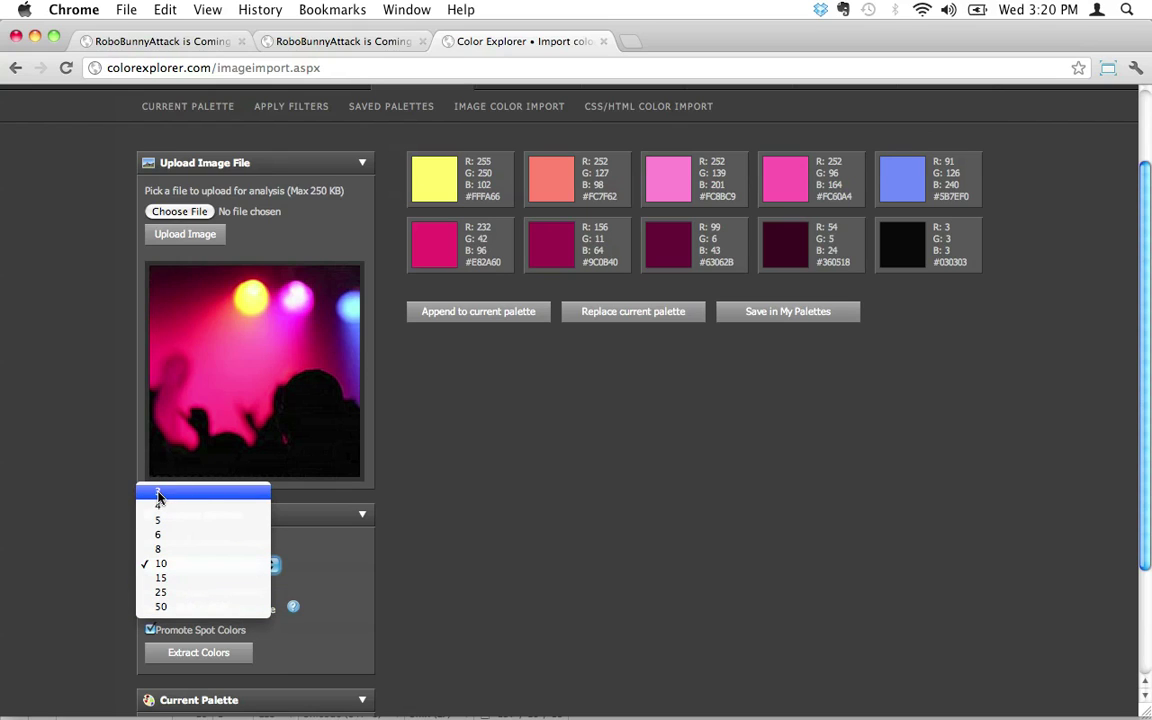
left_click(463, 541)
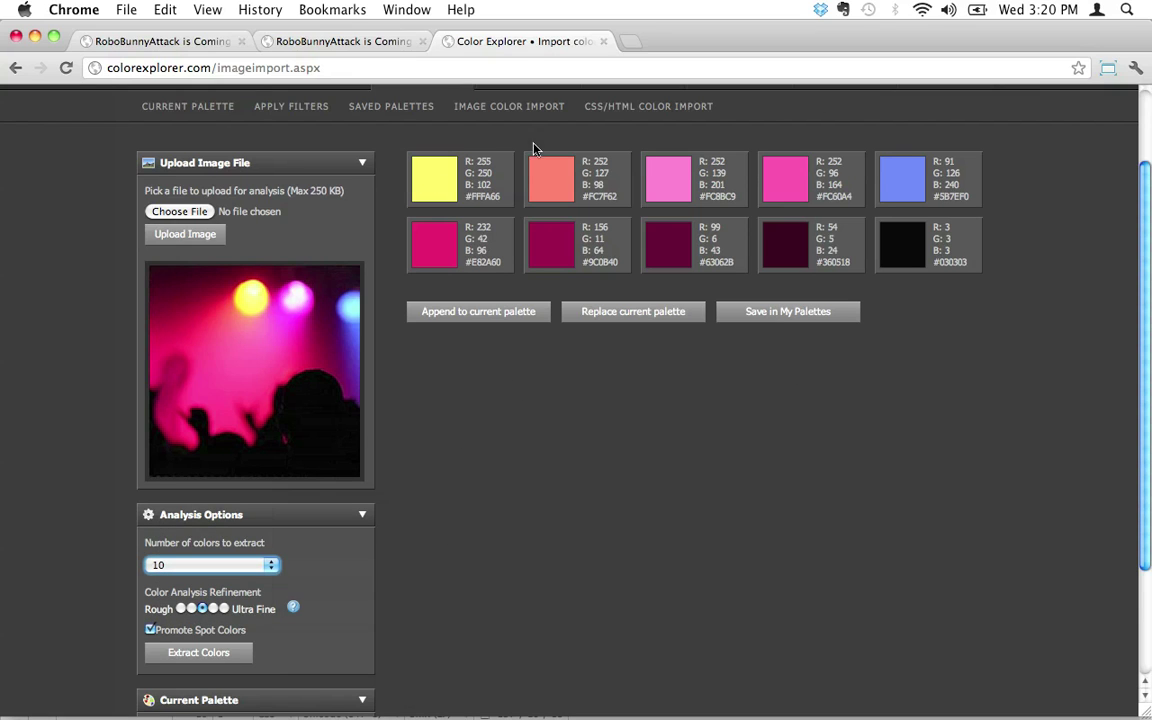
left_click(135, 40)
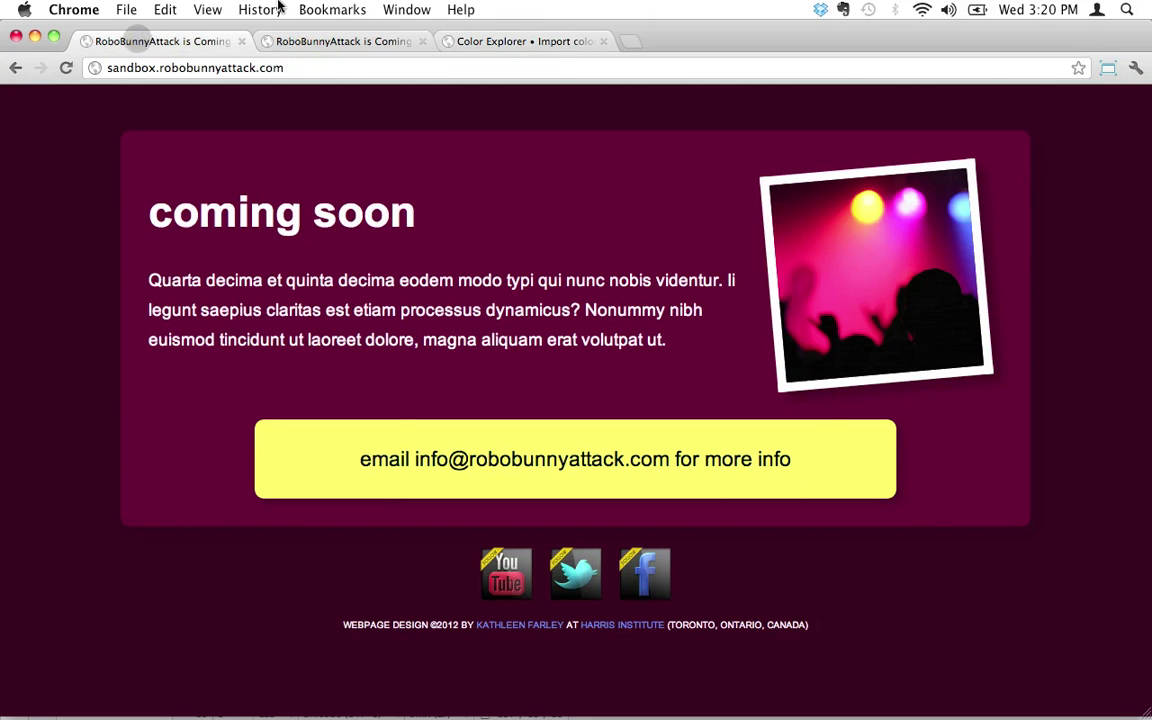
left_click(442, 42)
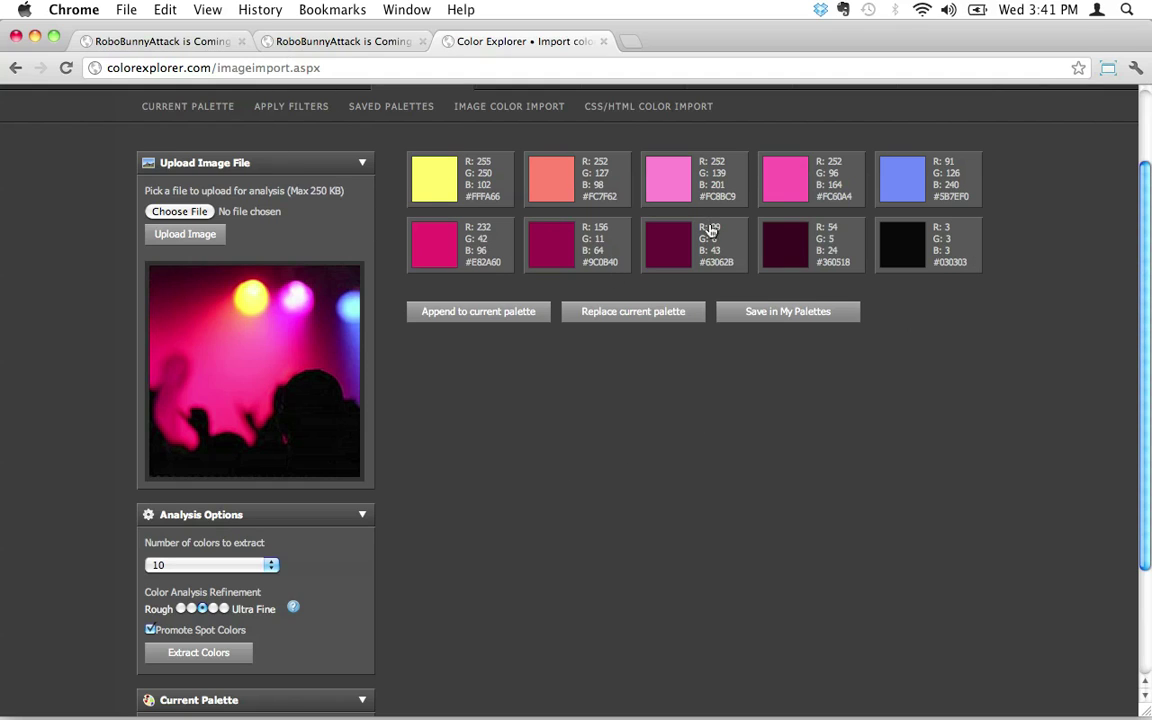
Save the palette as 'Image Import' and export it as PNG and TXT files.
left_click(781, 318)
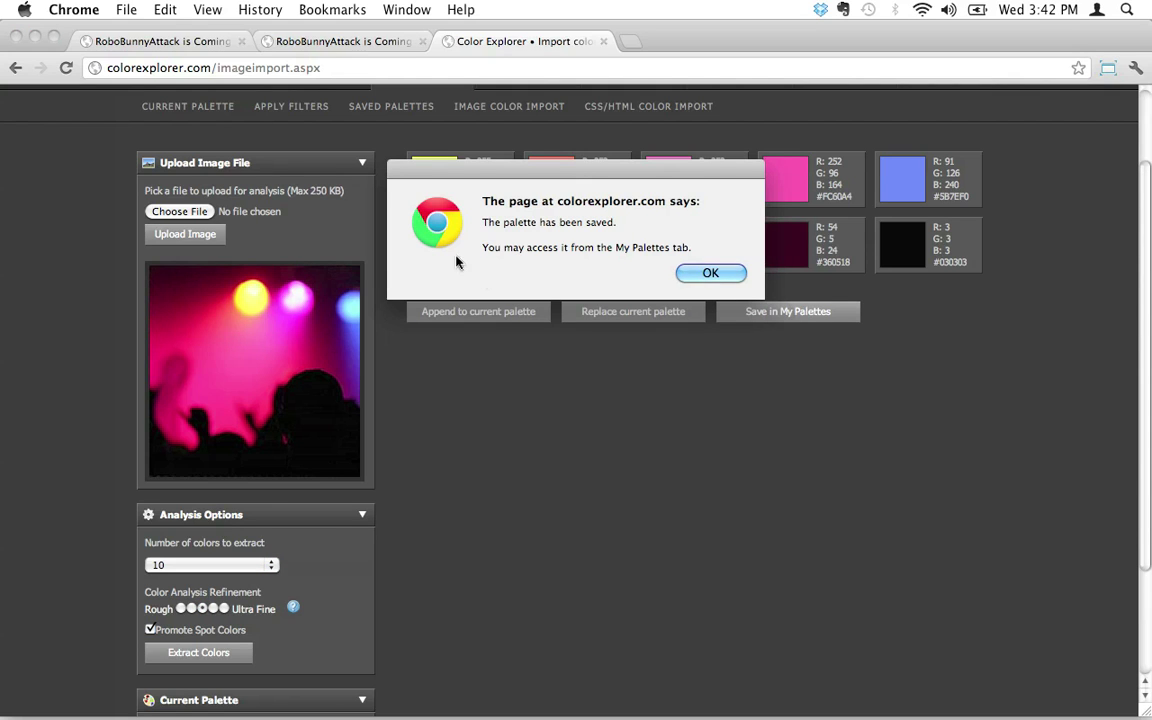
left_click(710, 273)
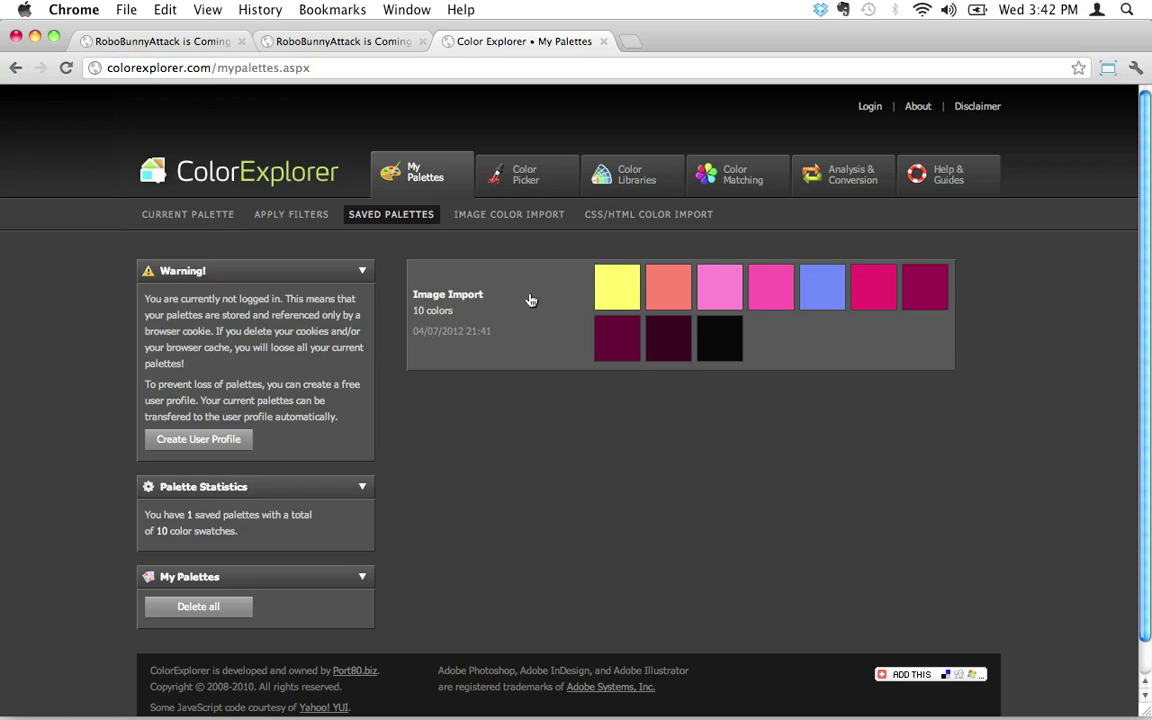
left_click(502, 274)
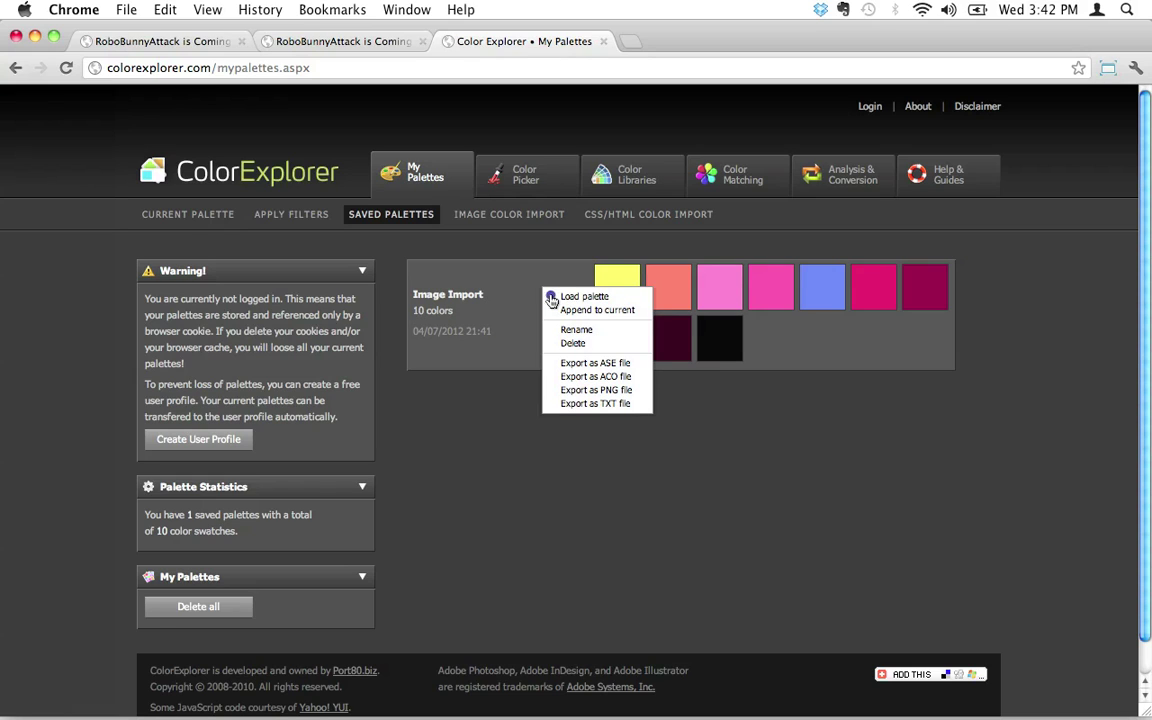
left_click(588, 393)
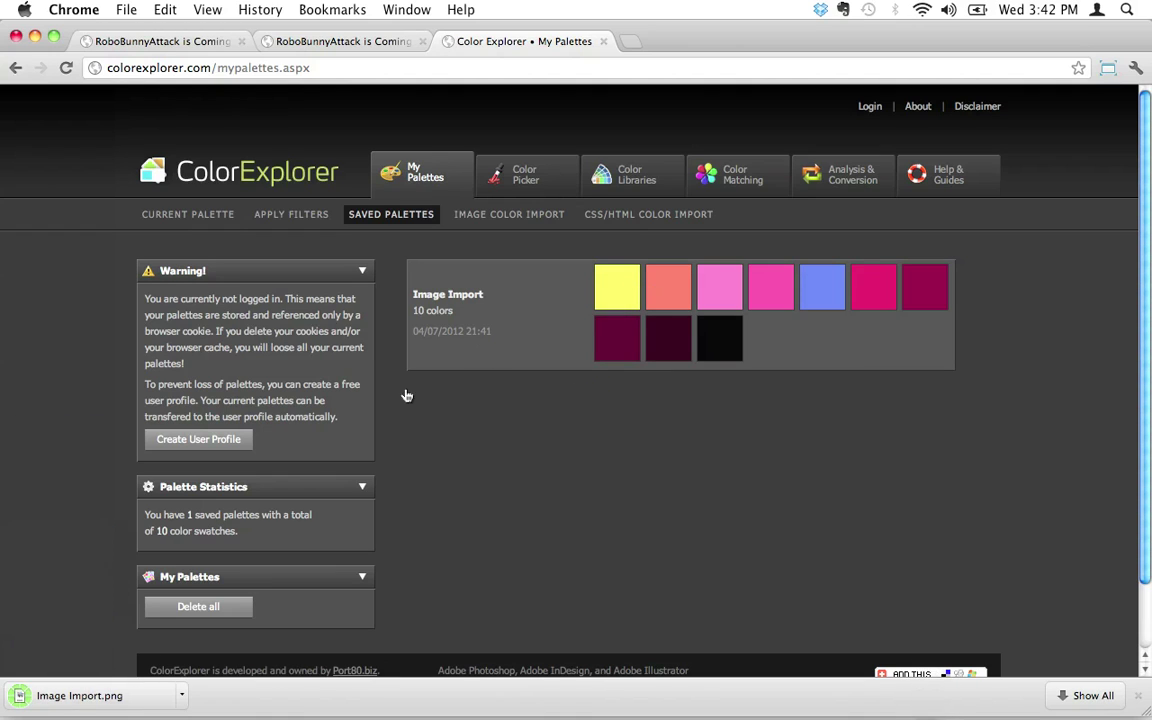
right_click(519, 297)
left_click(564, 402)
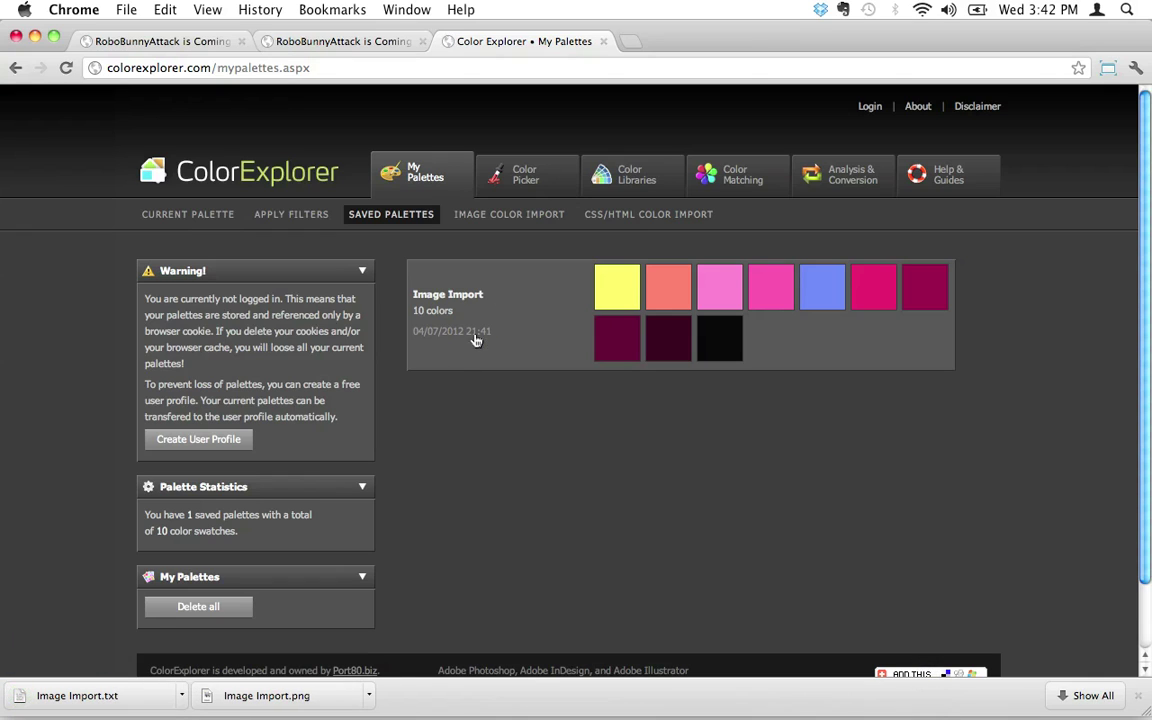
Hide Chrome and open the Downloads folder in a resized Finder window.
key("super+h")
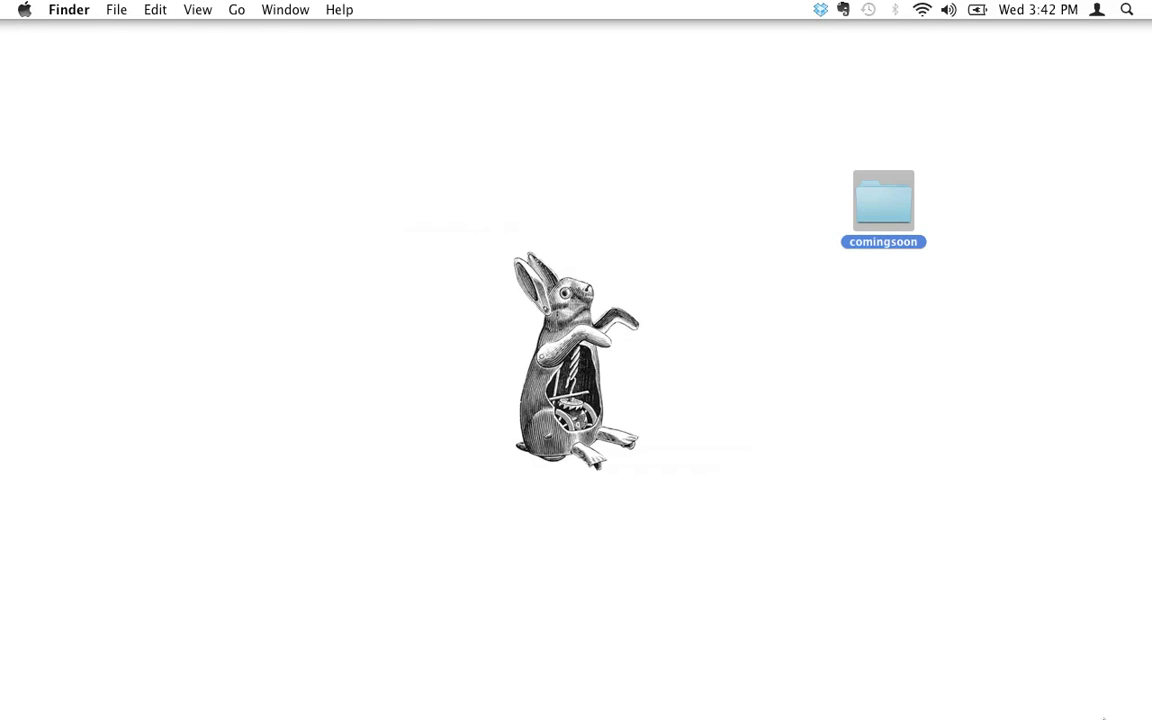
mouse_move(972, 679)
left_click(933, 683)
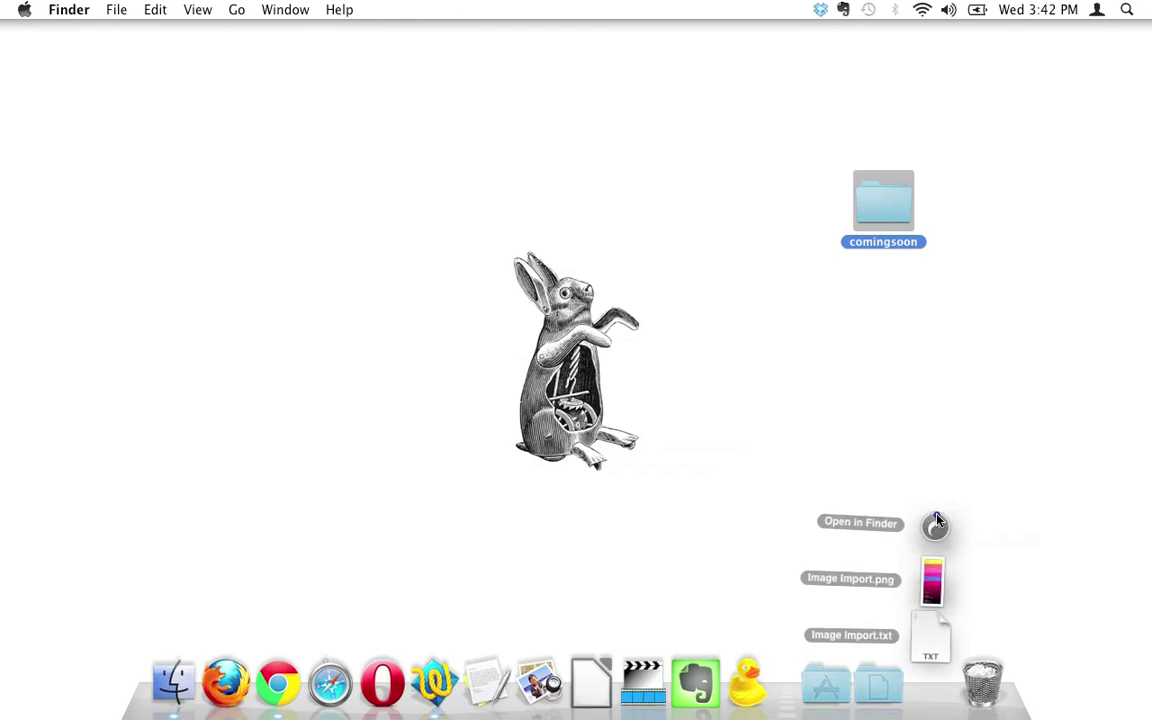
left_click(936, 522)
left_click_drag(920, 495, 1077, 463)
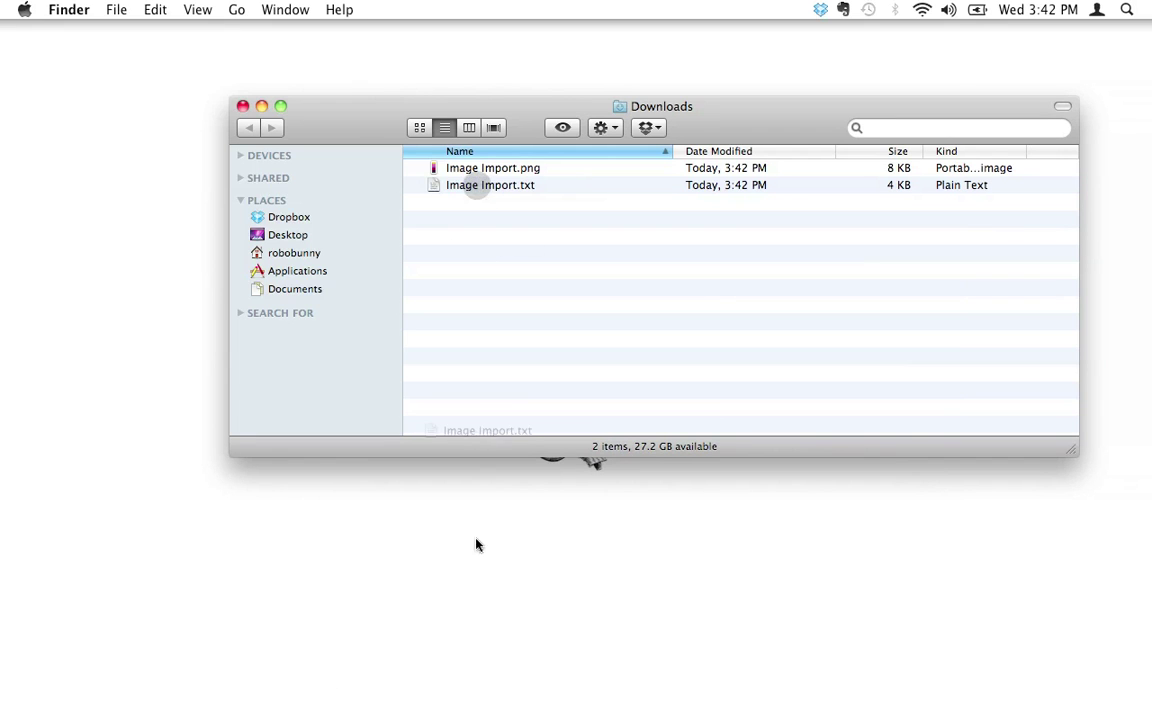
Bring TextWrangler forward, view Image Import.txt, then switch to style.css.
left_click(440, 679)
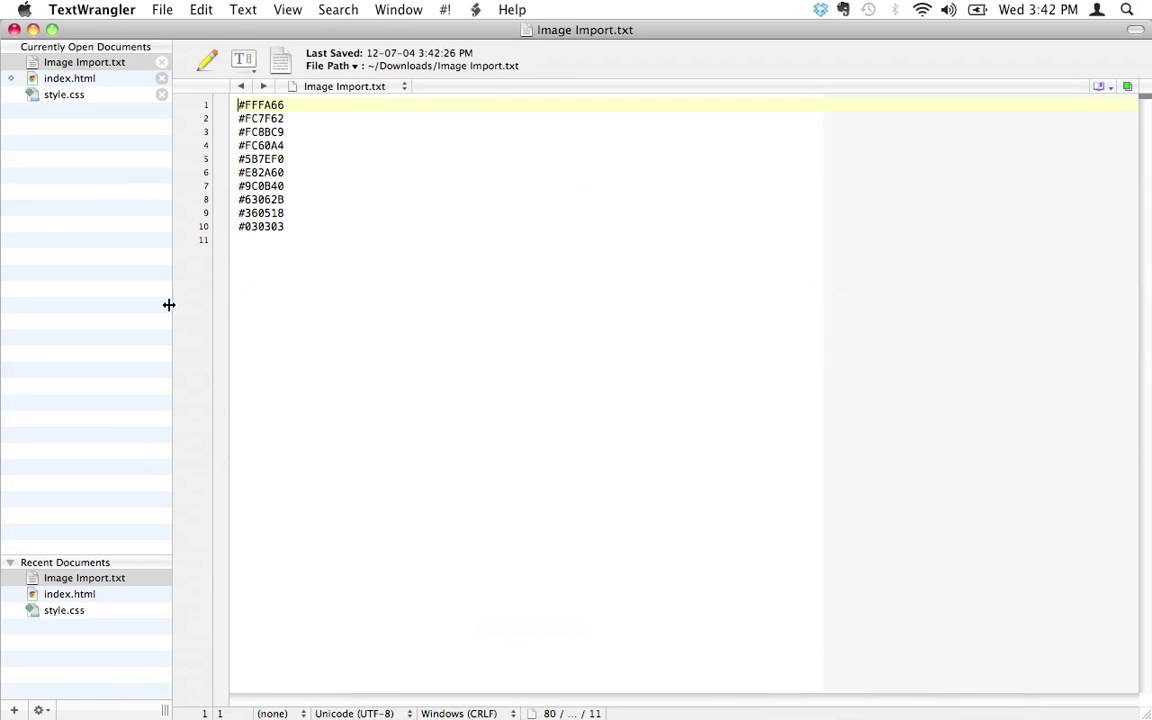
left_click(334, 313)
left_click_drag(239, 105, 283, 105)
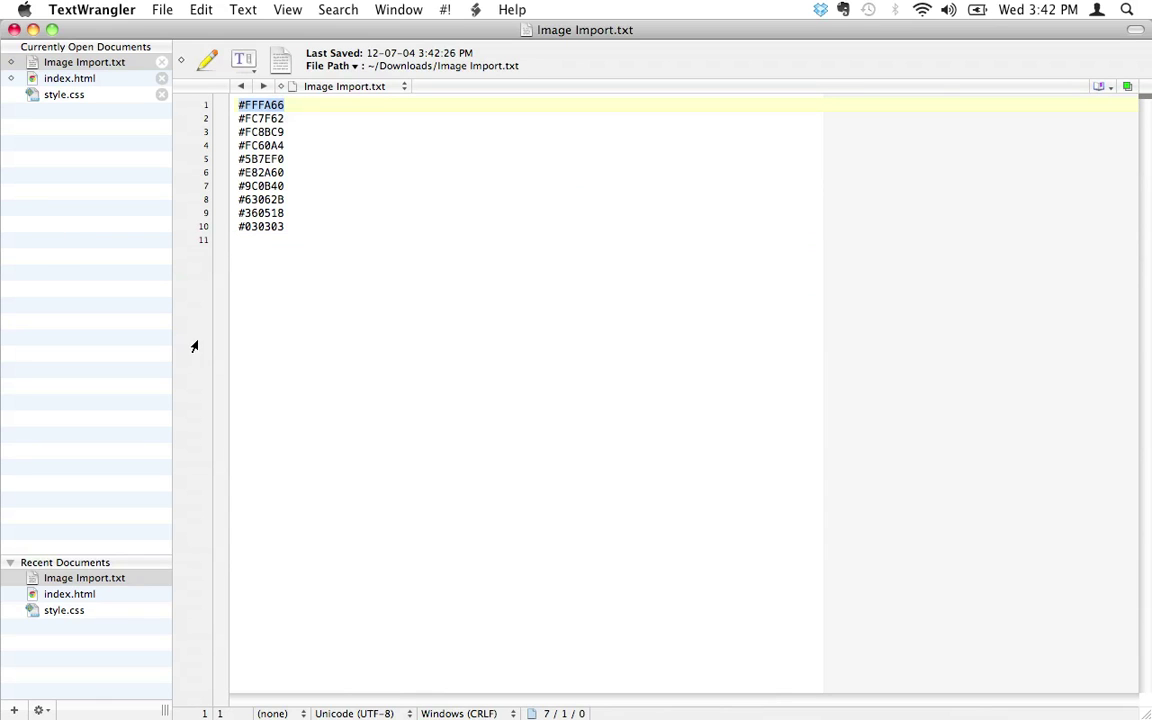
left_click(92, 95)
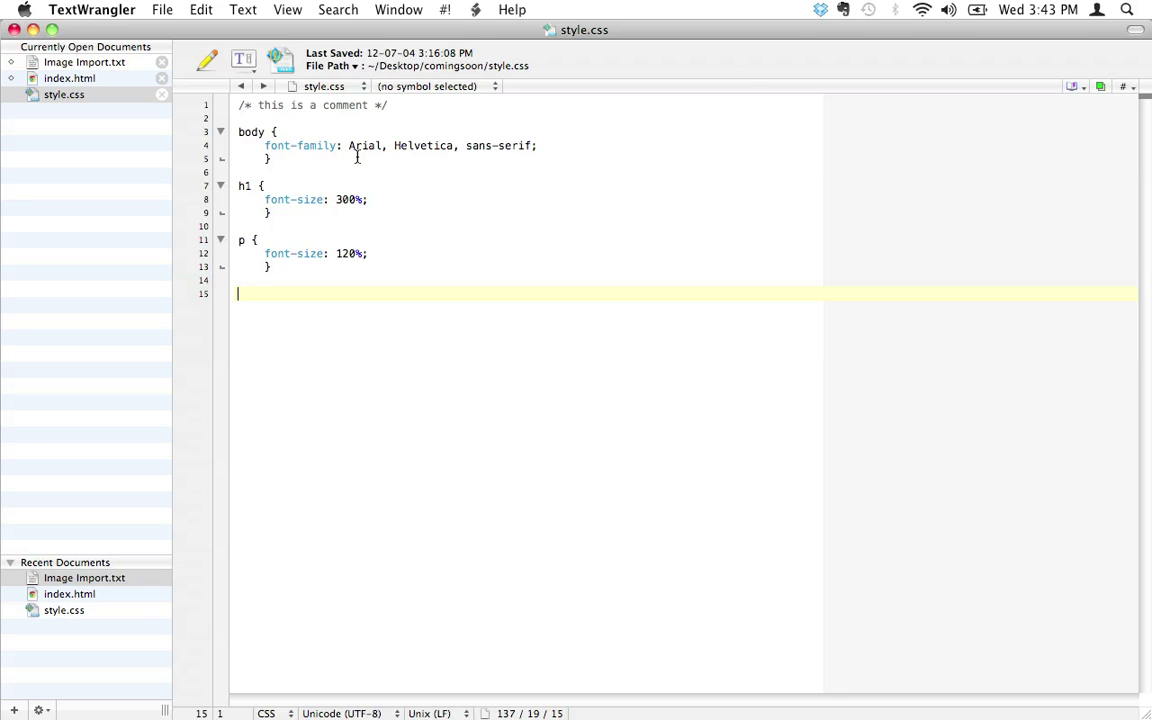
Return to Image Import.txt and select the hex code #FFFA66 on line 1.
key("super+Tab")
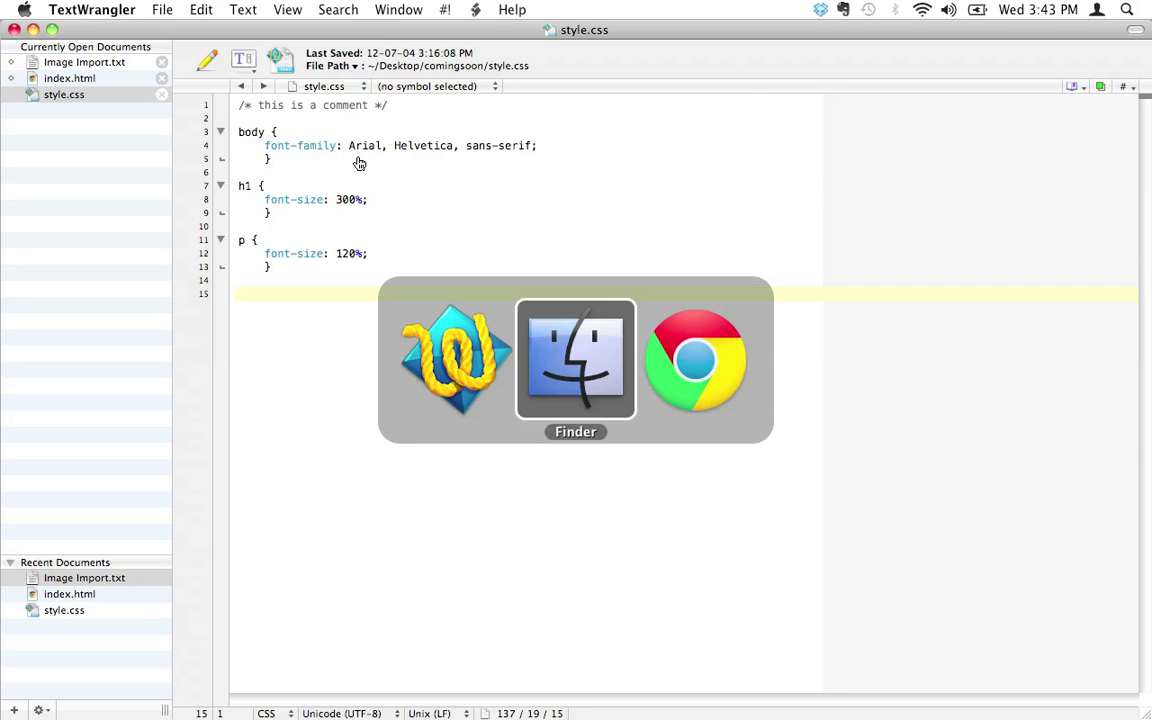
key("super+shift+Tab")
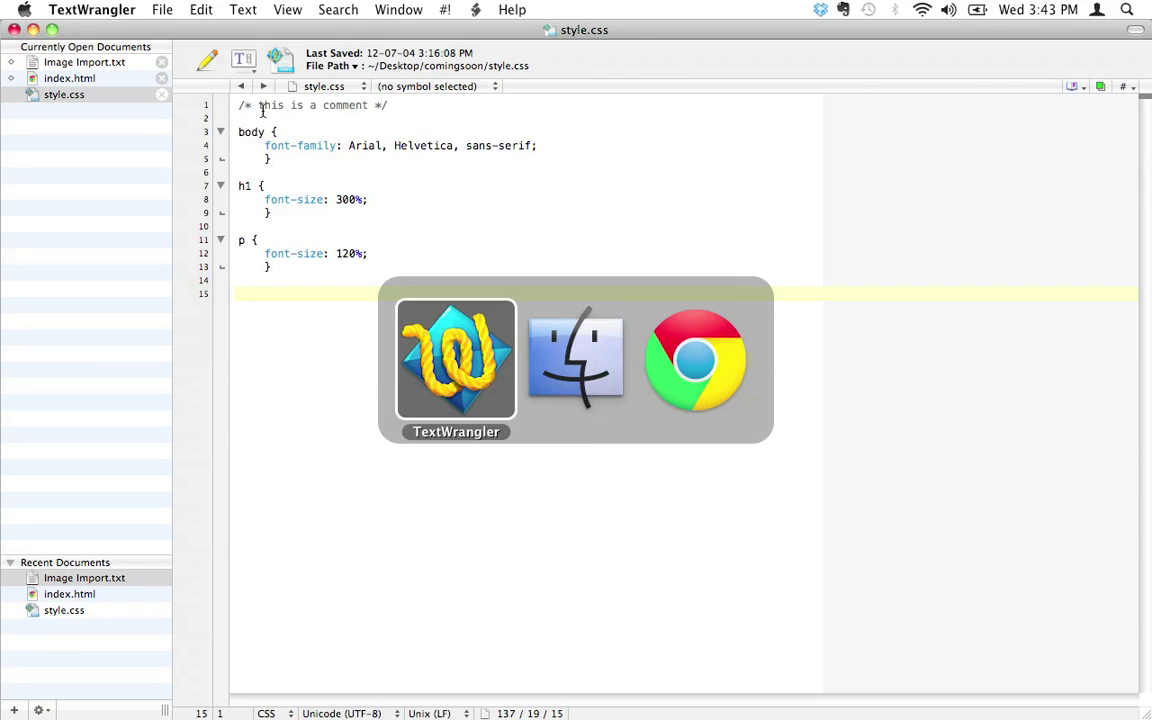
left_click(96, 64)
left_click(327, 218)
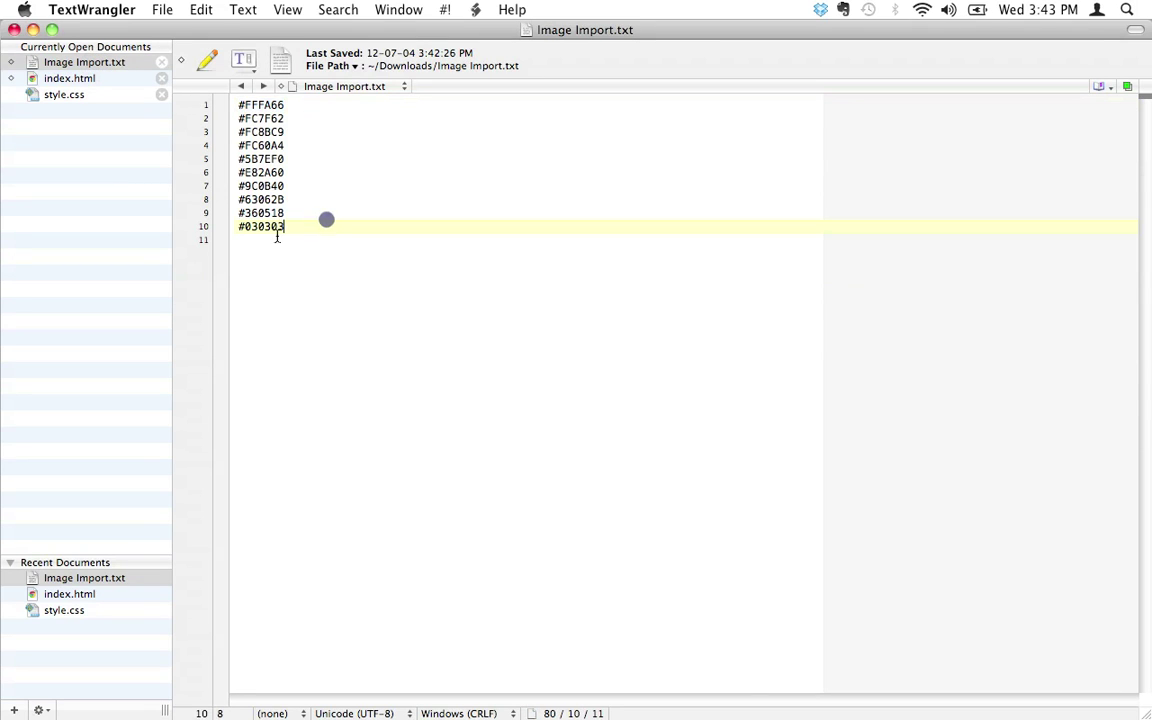
double_click(280, 105)
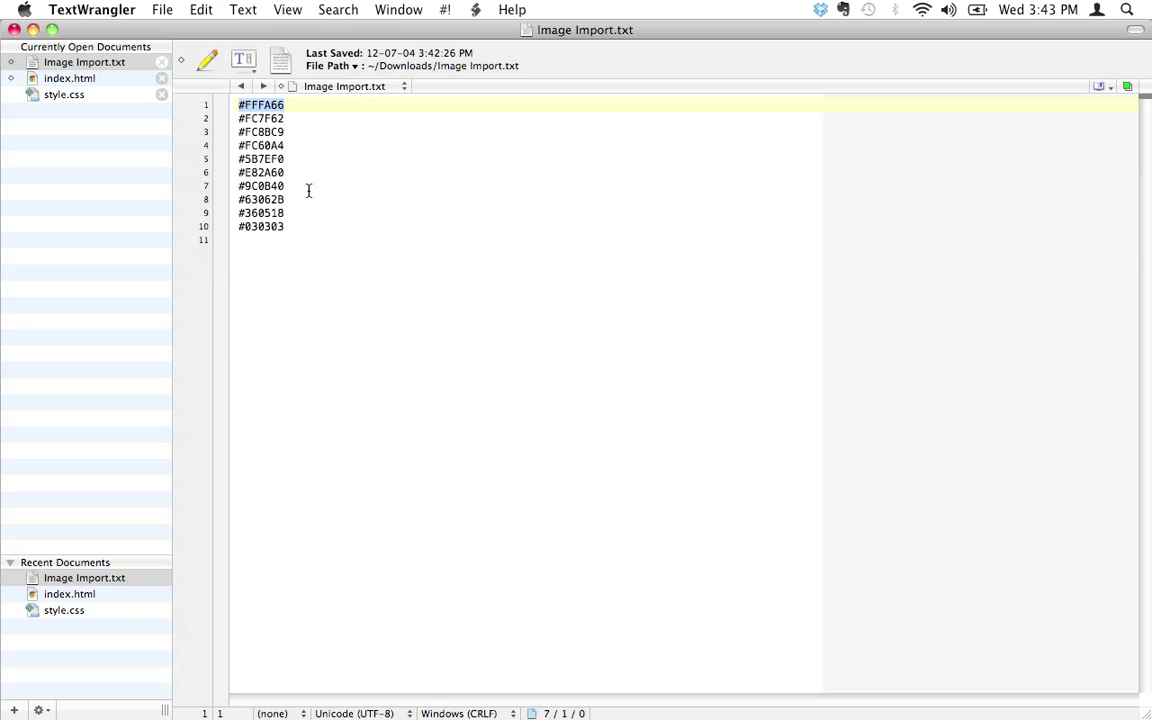
left_click(290, 228)
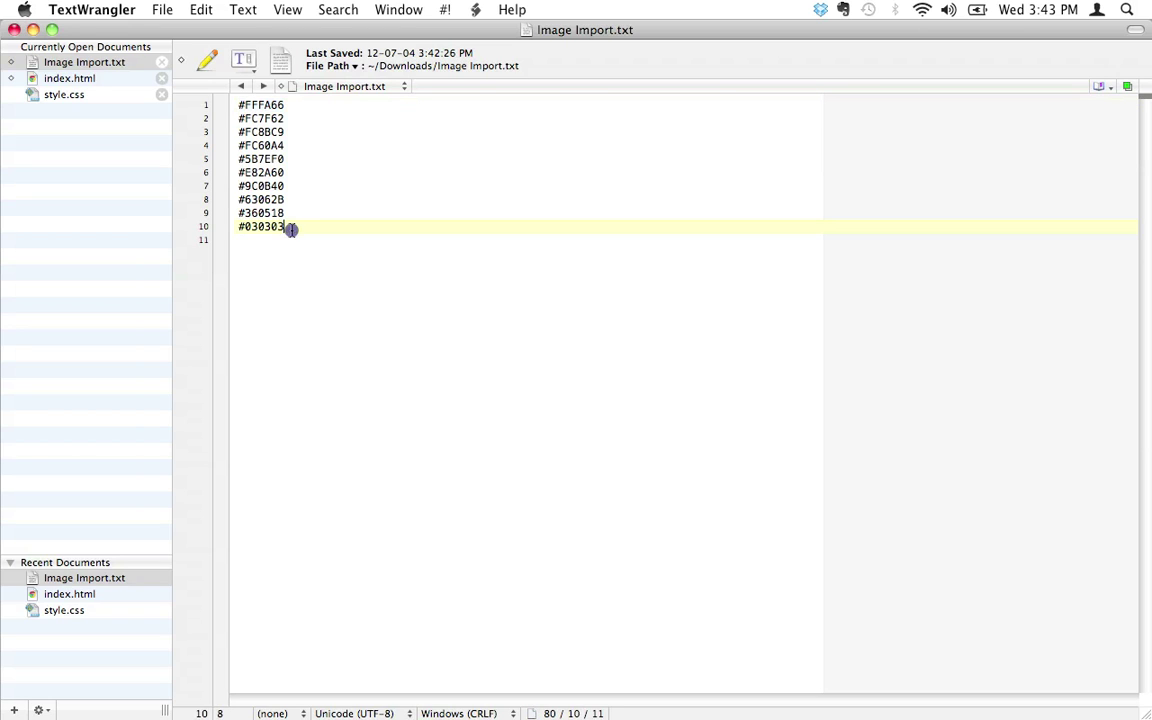
triple_click(236, 104)
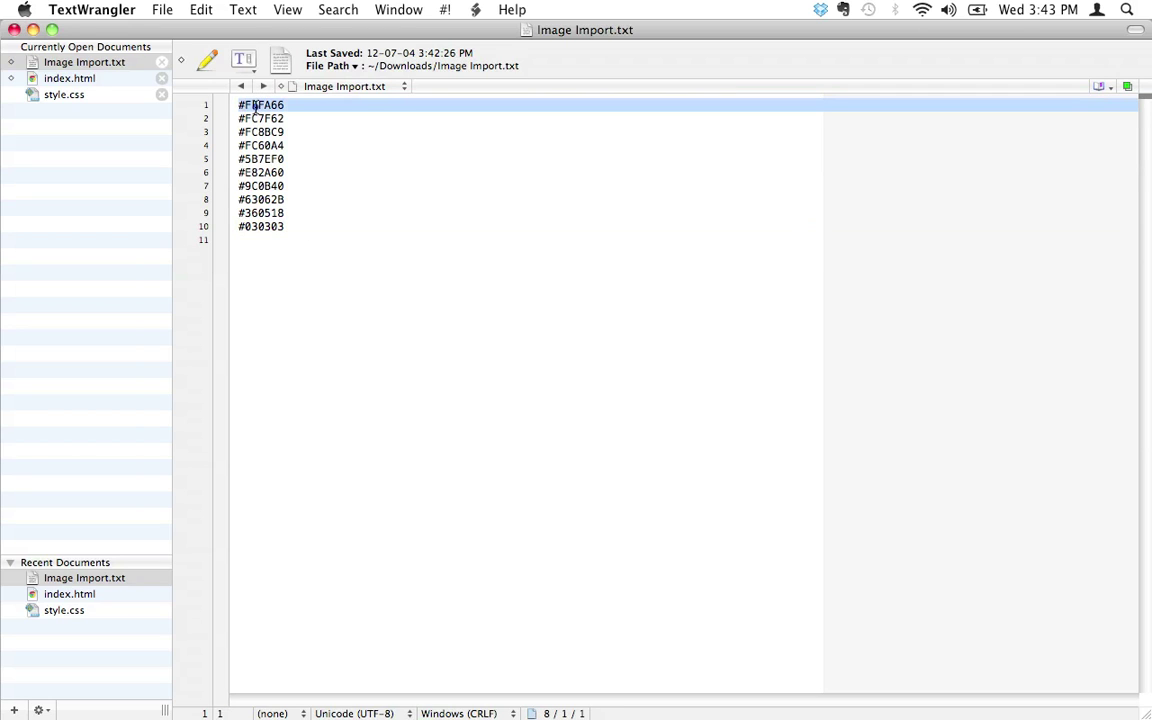
left_click(297, 230)
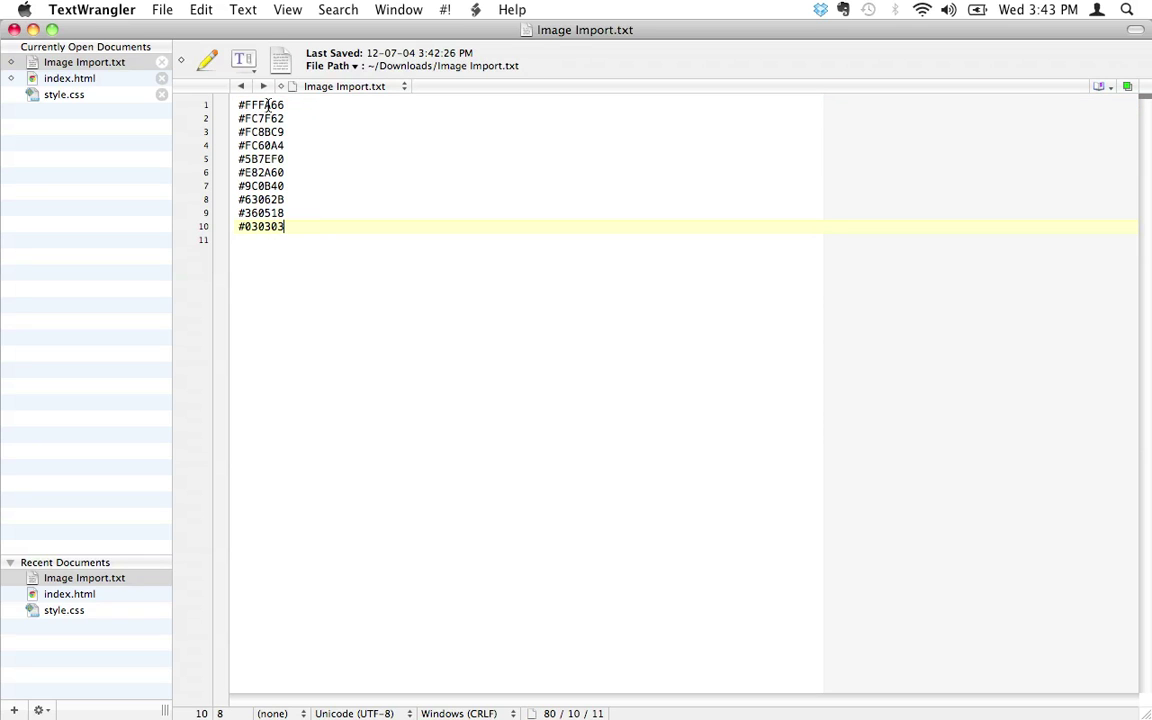
left_click_drag(236, 104, 286, 105)
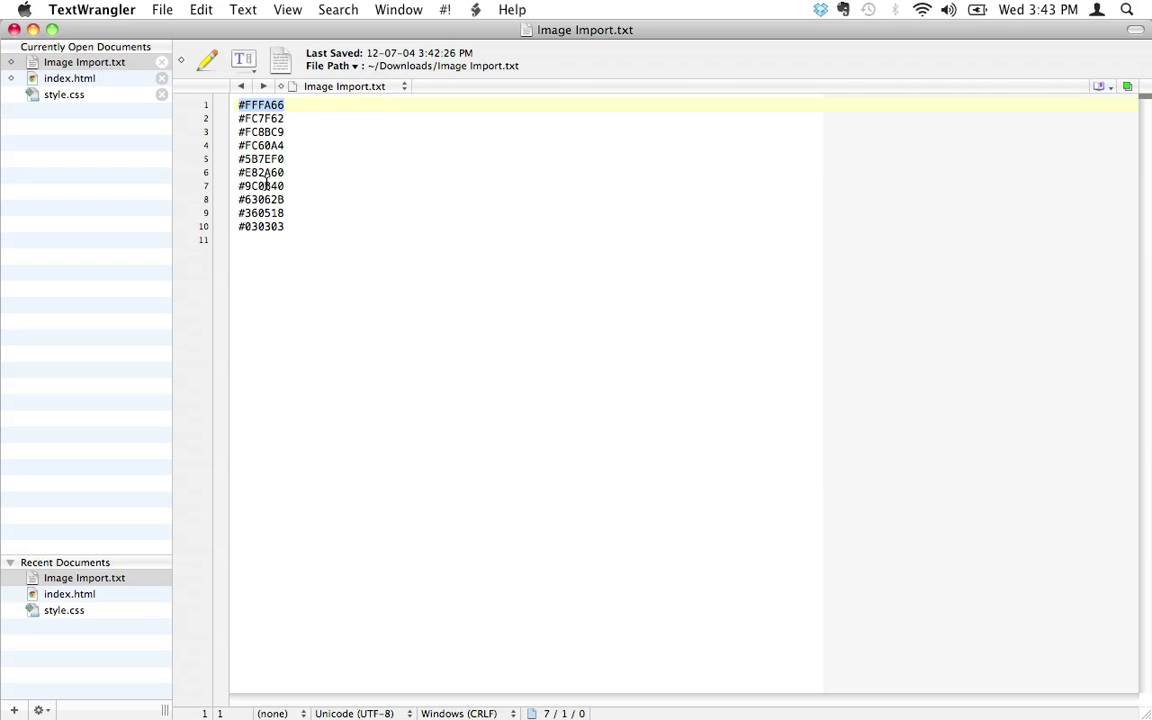
Open Image Import.png from the Downloads folder in Preview.
mouse_move(960, 714)
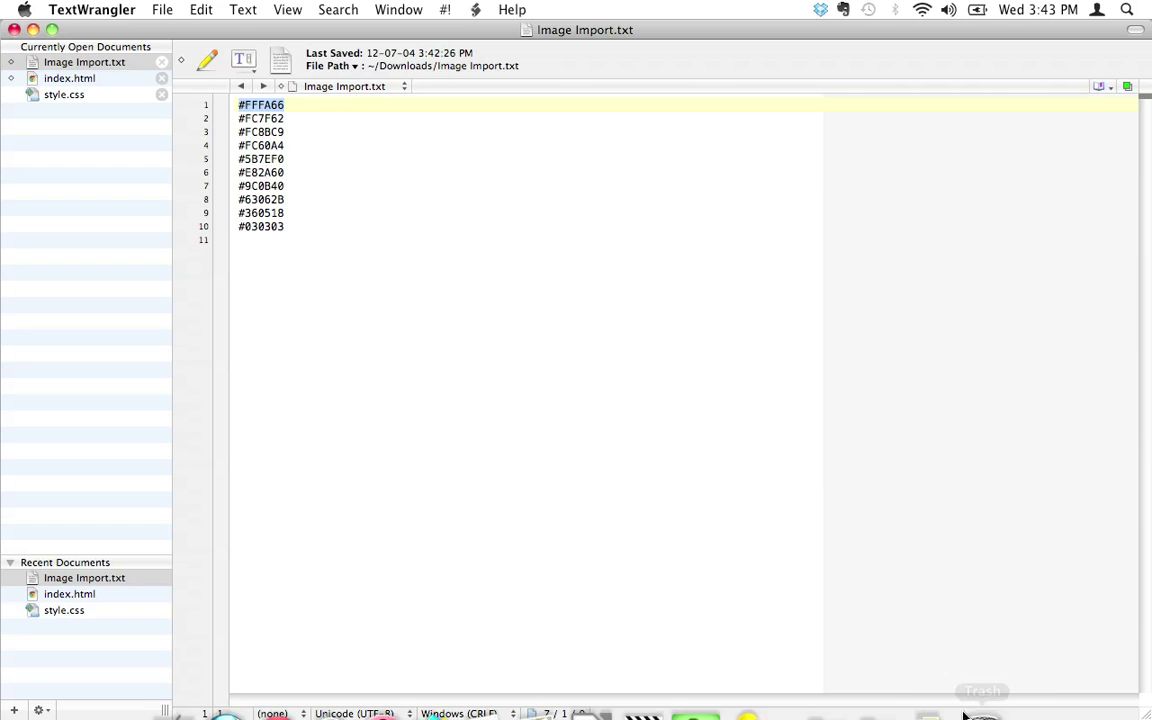
left_click(930, 680)
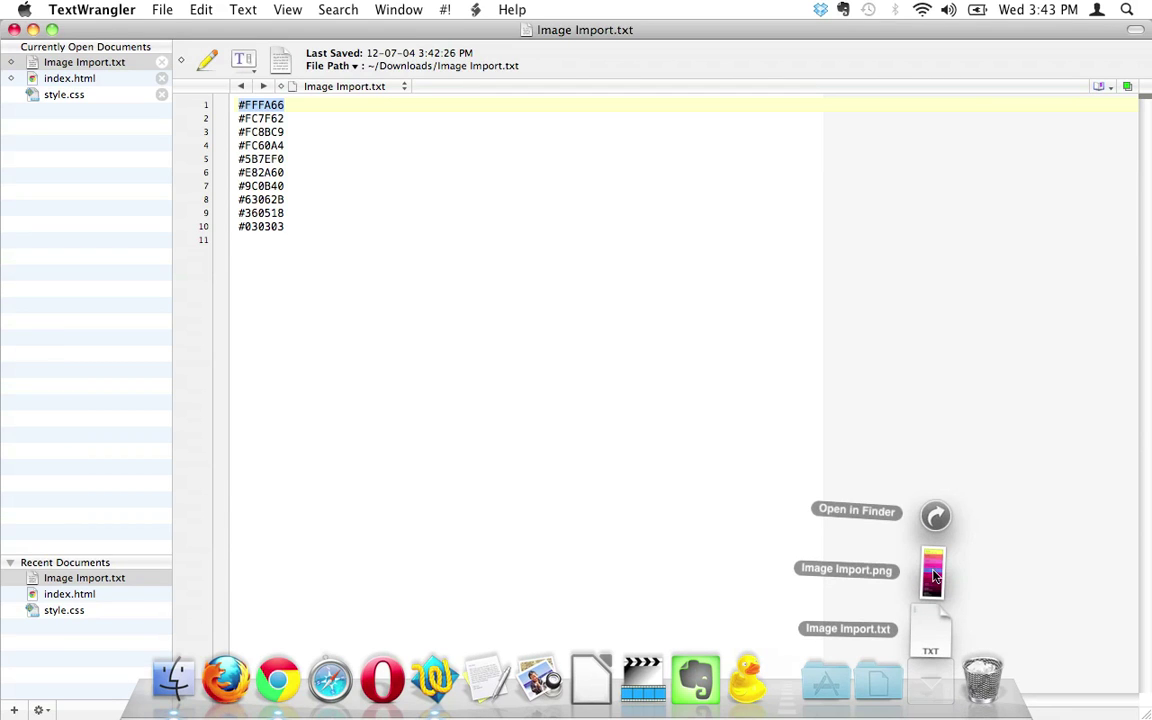
left_click(935, 518)
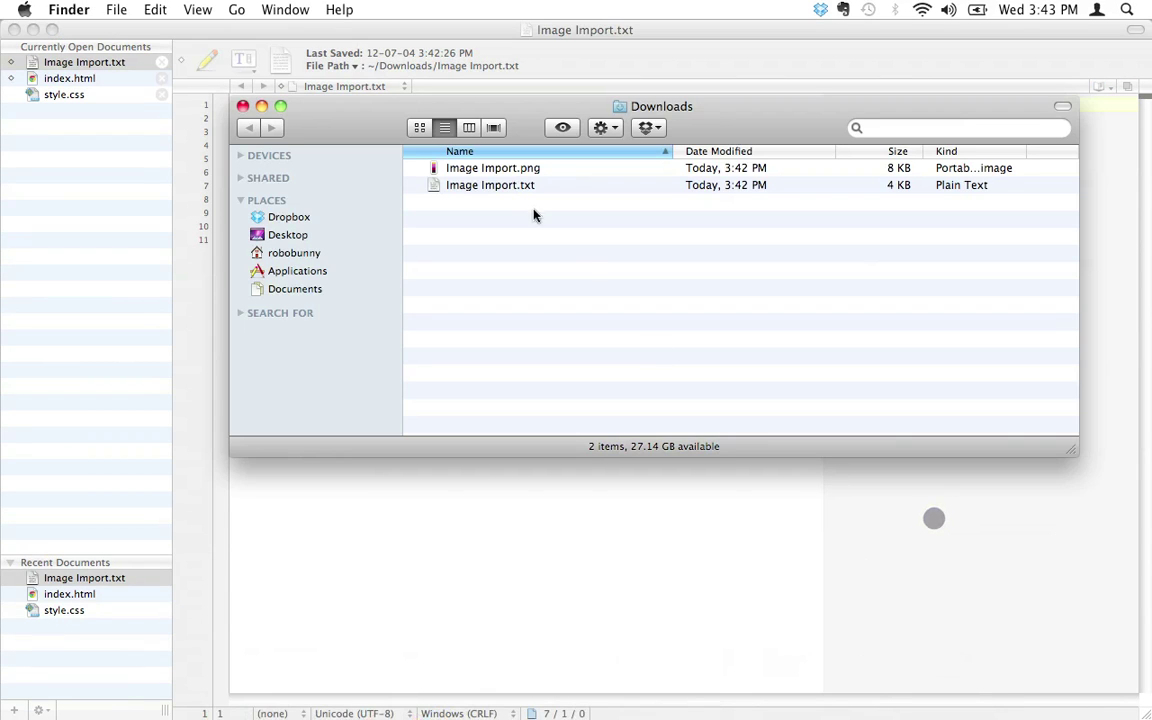
left_click(578, 280)
double_click(472, 173)
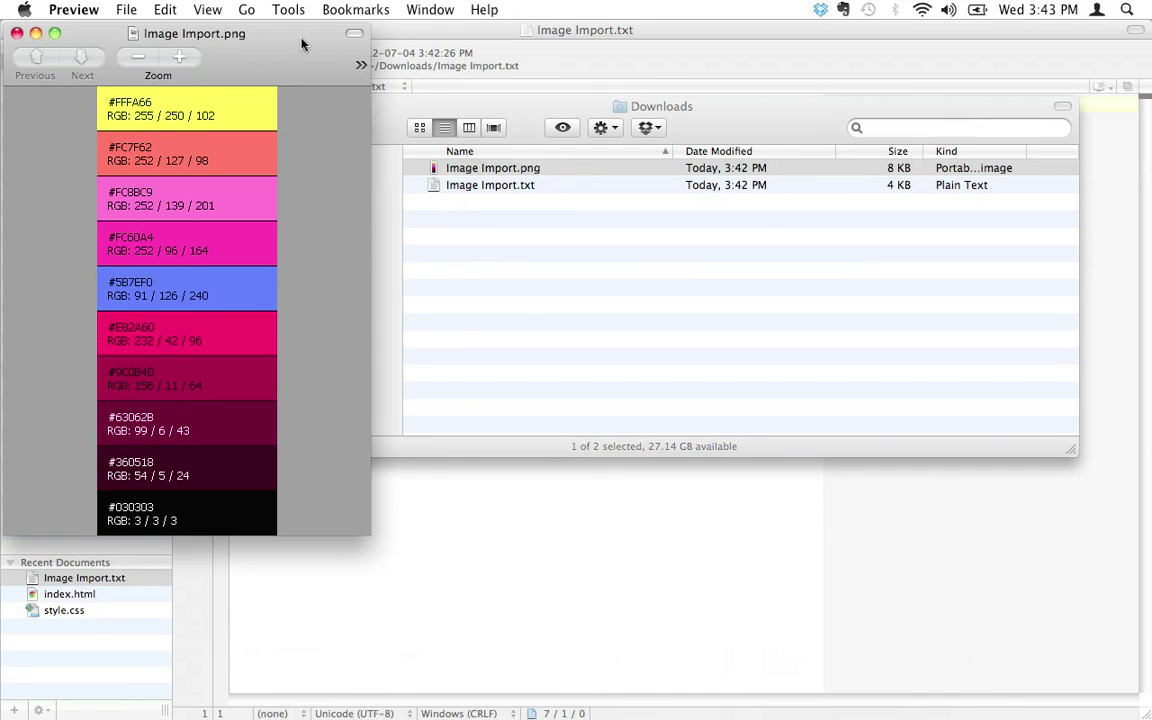
left_click_drag(303, 44, 638, 86)
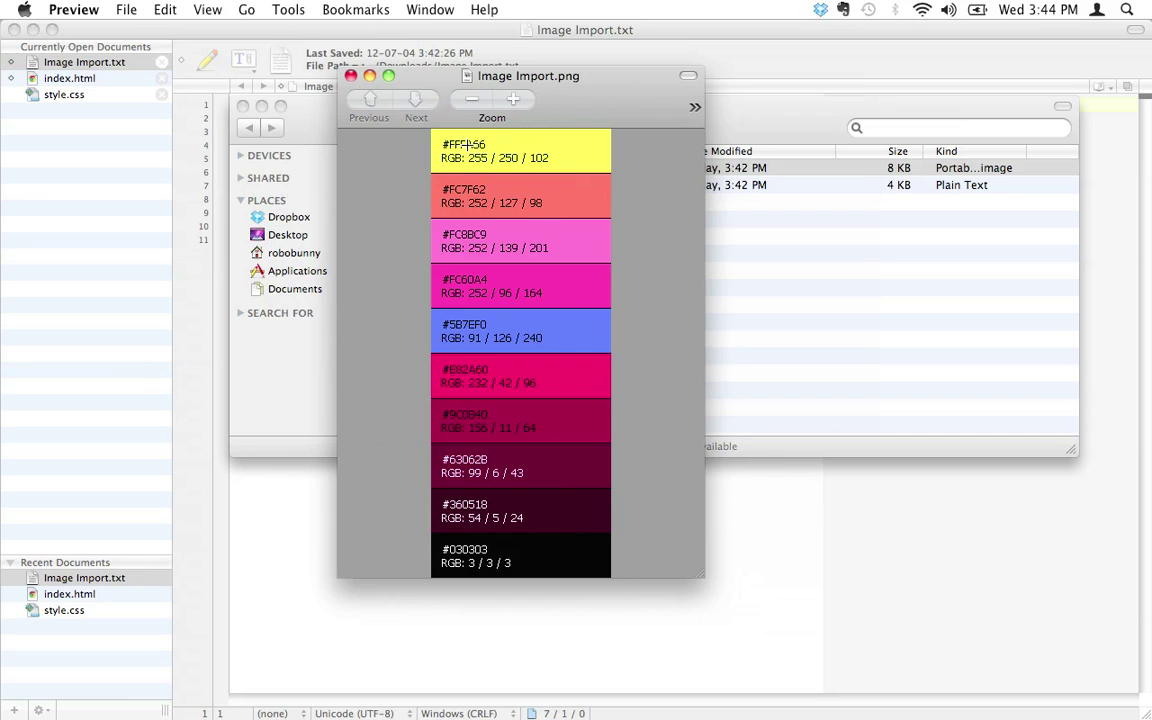
Close the Downloads window, narrow the hex list window and move the swatch image right.
left_click(772, 326)
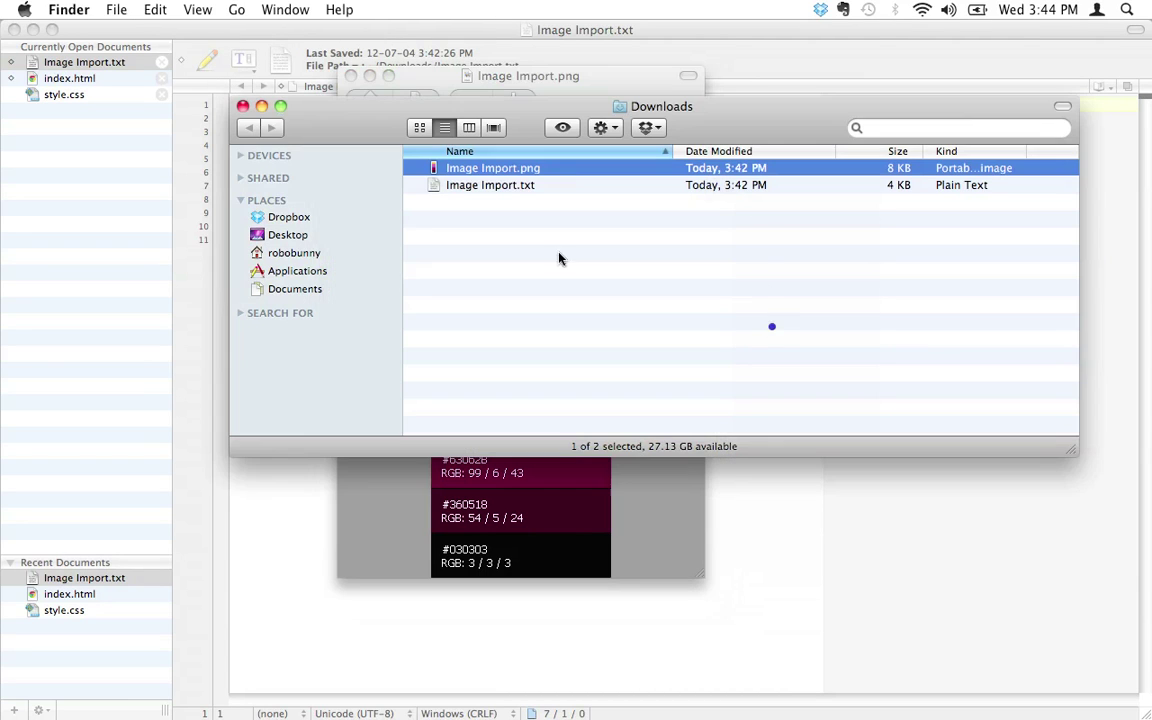
left_click(242, 106)
left_click_drag(420, 80, 458, 62)
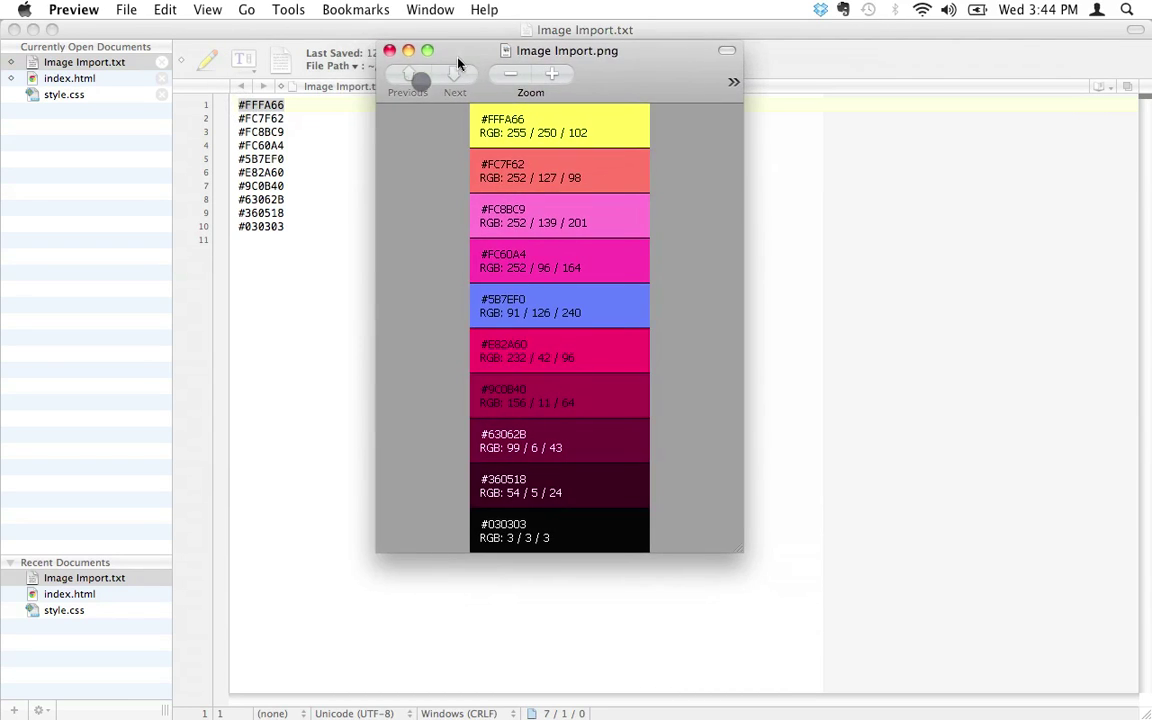
left_click(312, 110)
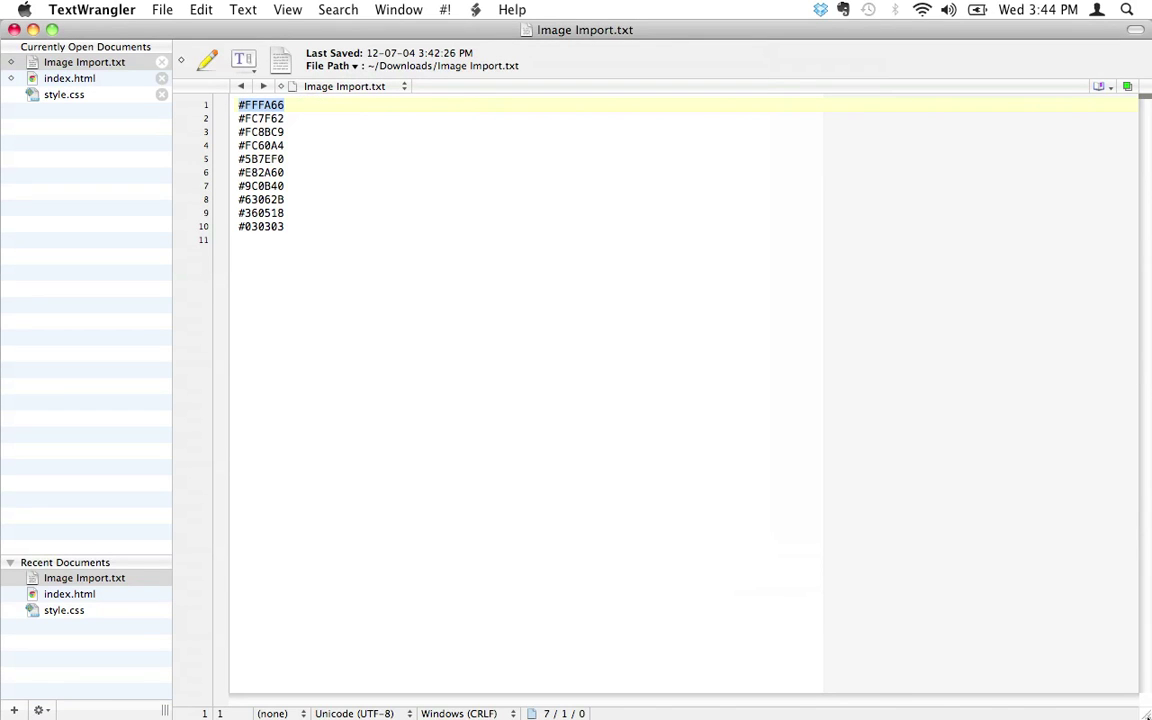
left_click_drag(1140, 712, 677, 610)
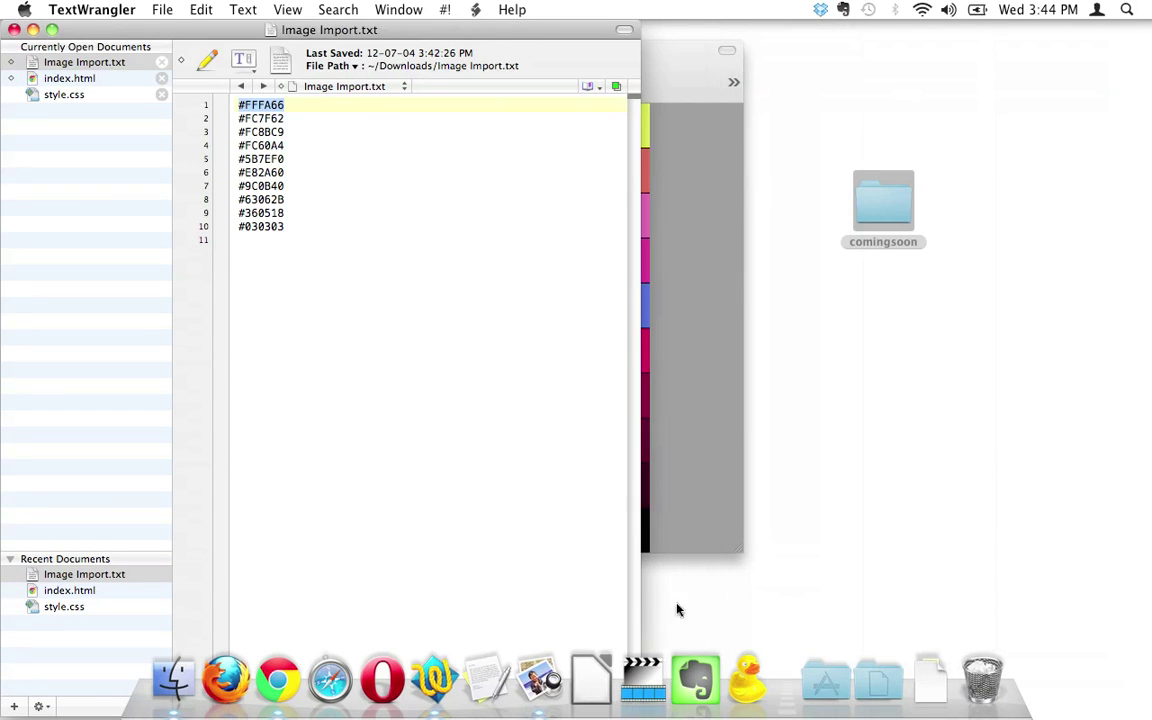
left_click(704, 326)
left_click_drag(655, 36, 943, 30)
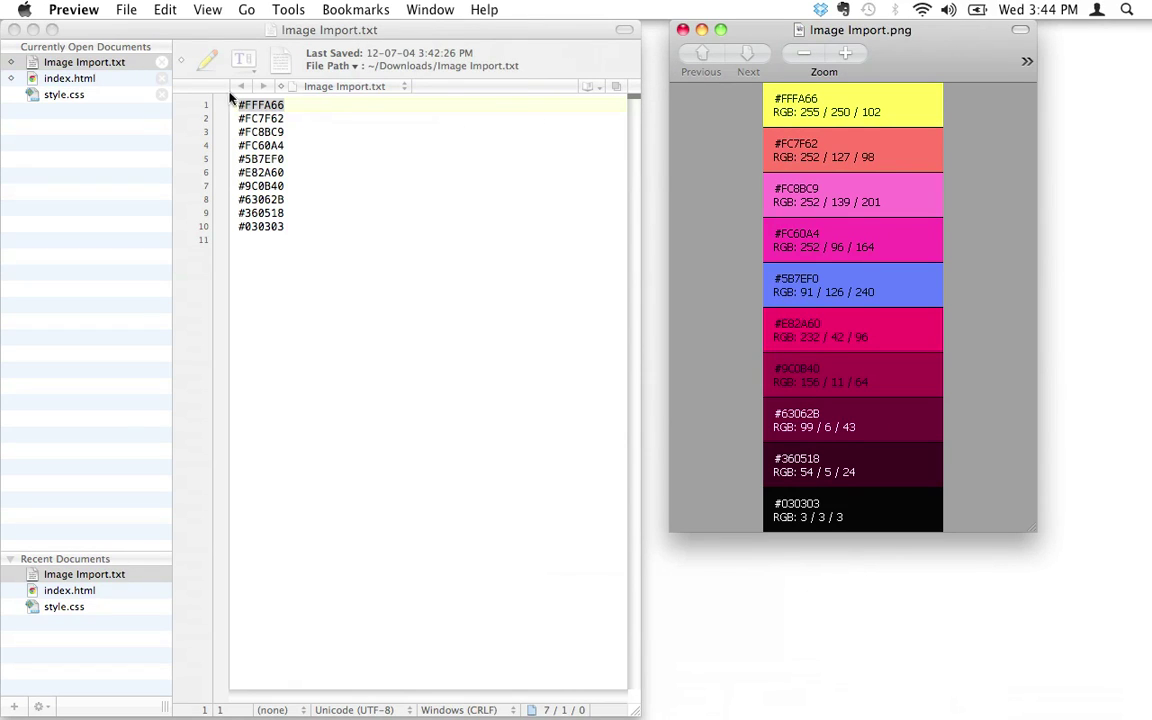
left_click(830, 99)
left_click(844, 54)
Label the first two hex codes 'yellow' and 'orange'.
left_click(303, 110)
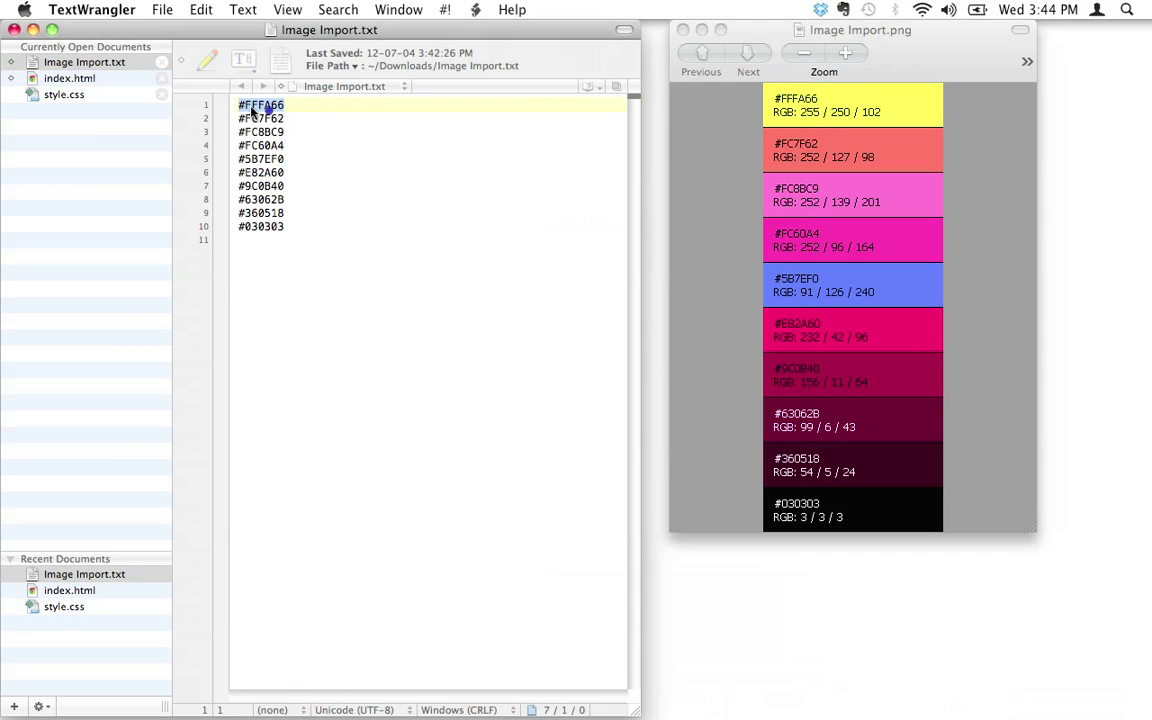
double_click(263, 105)
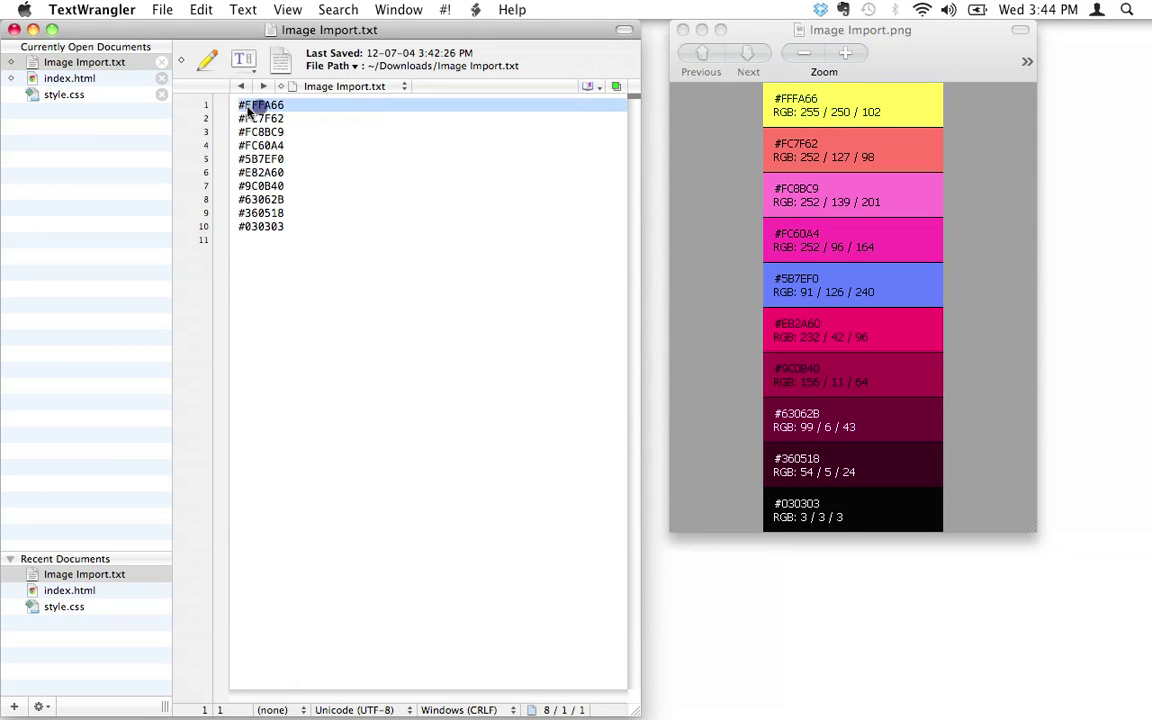
left_click(239, 105)
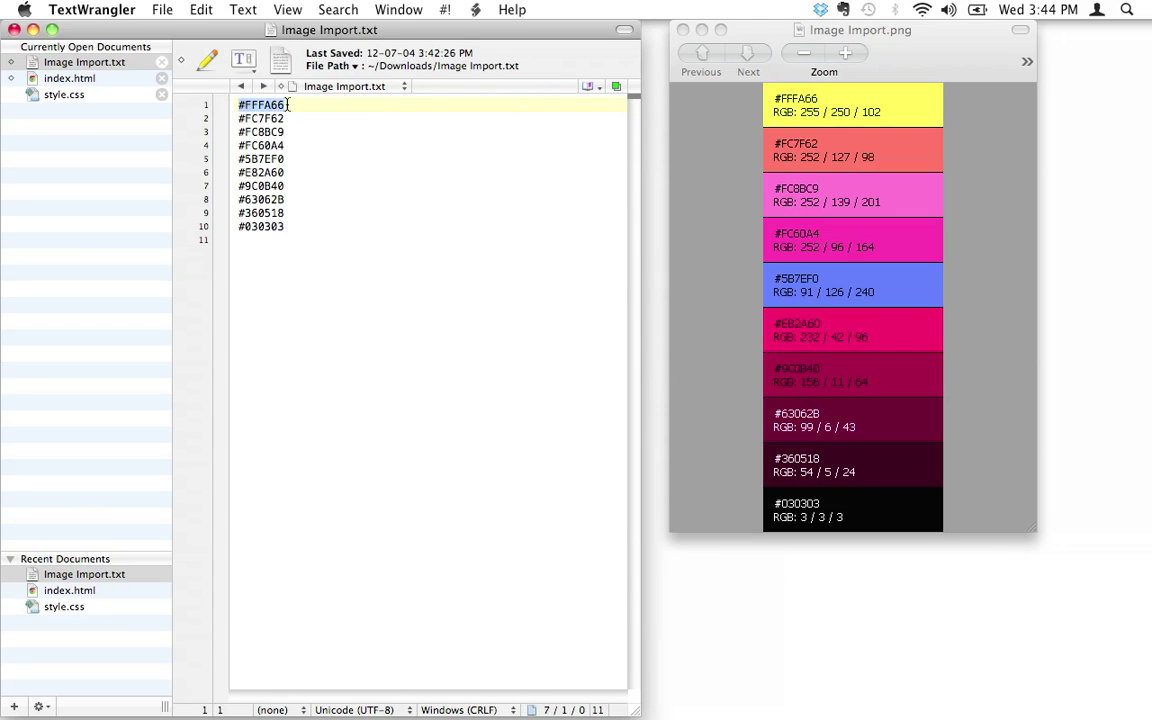
left_click(336, 188)
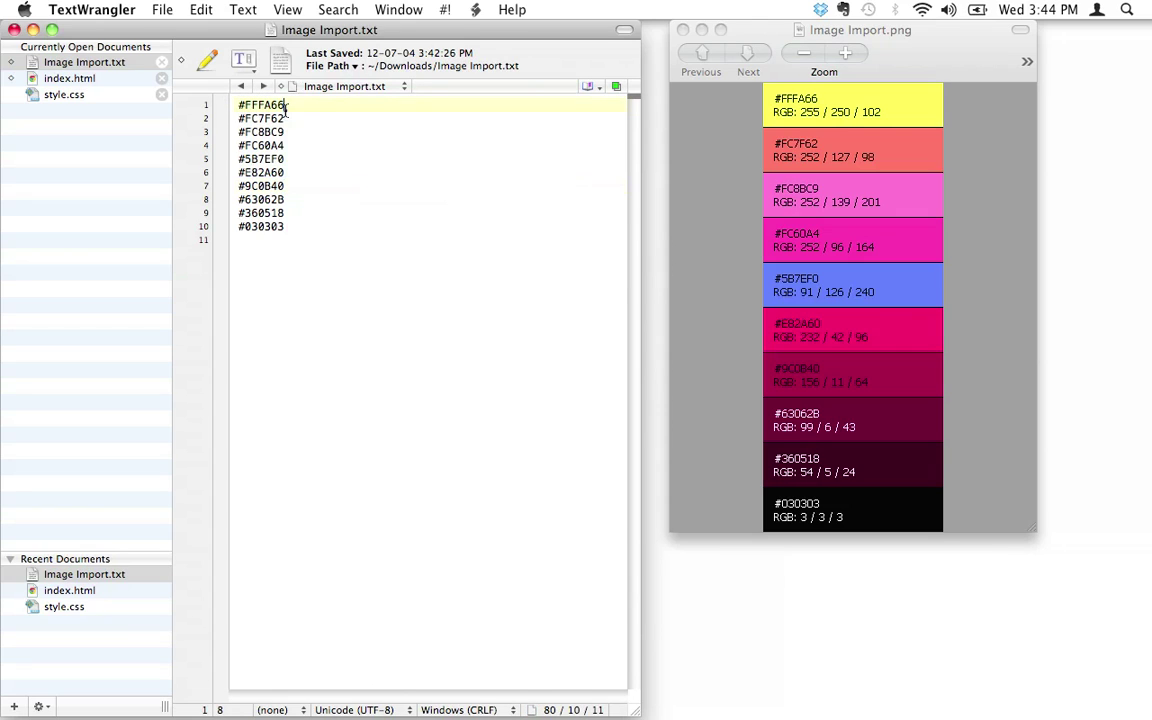
left_click(237, 106)
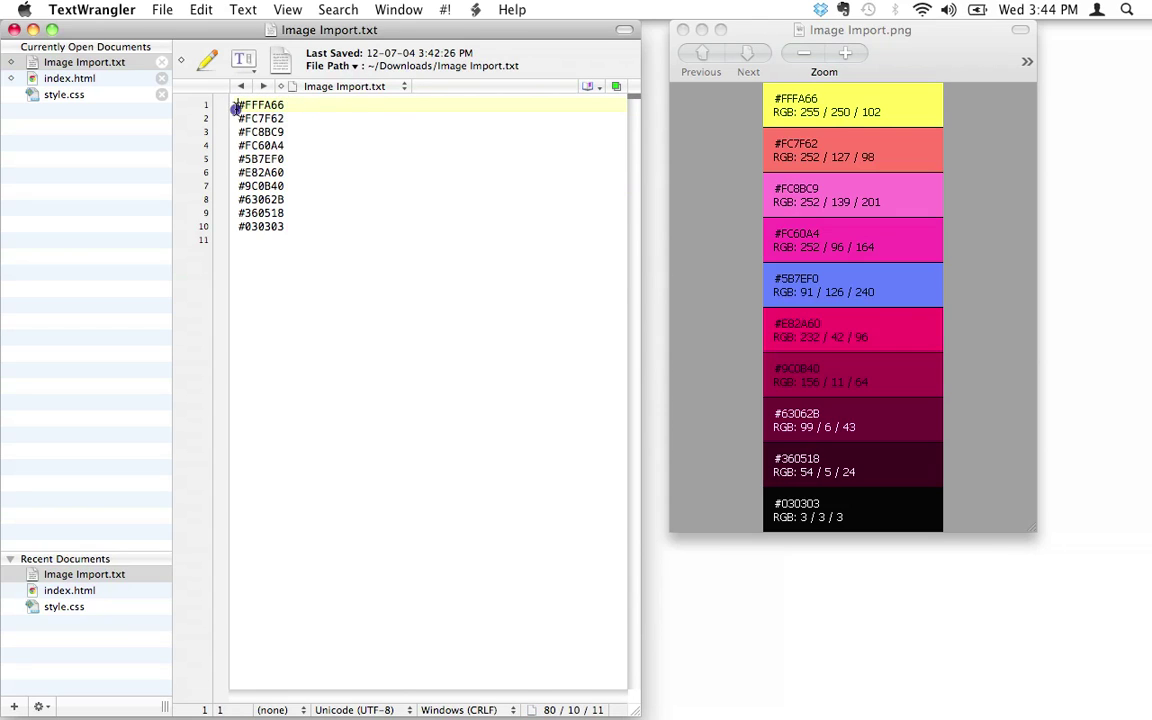
left_click(313, 106)
type("yellow")
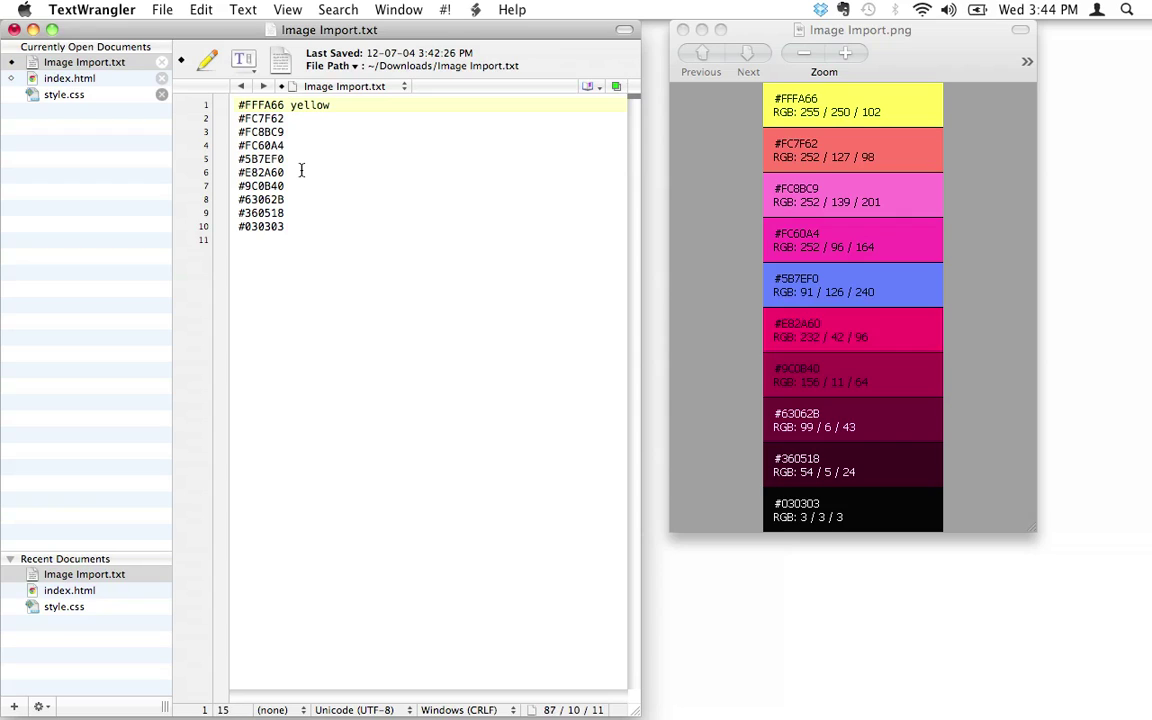
key("Down")
type("orr")
key("BackSpace")
type("ange")
Label the third and fourth hex codes 'light pink' and 'dark pink'.
key("Down")
type("light pi")
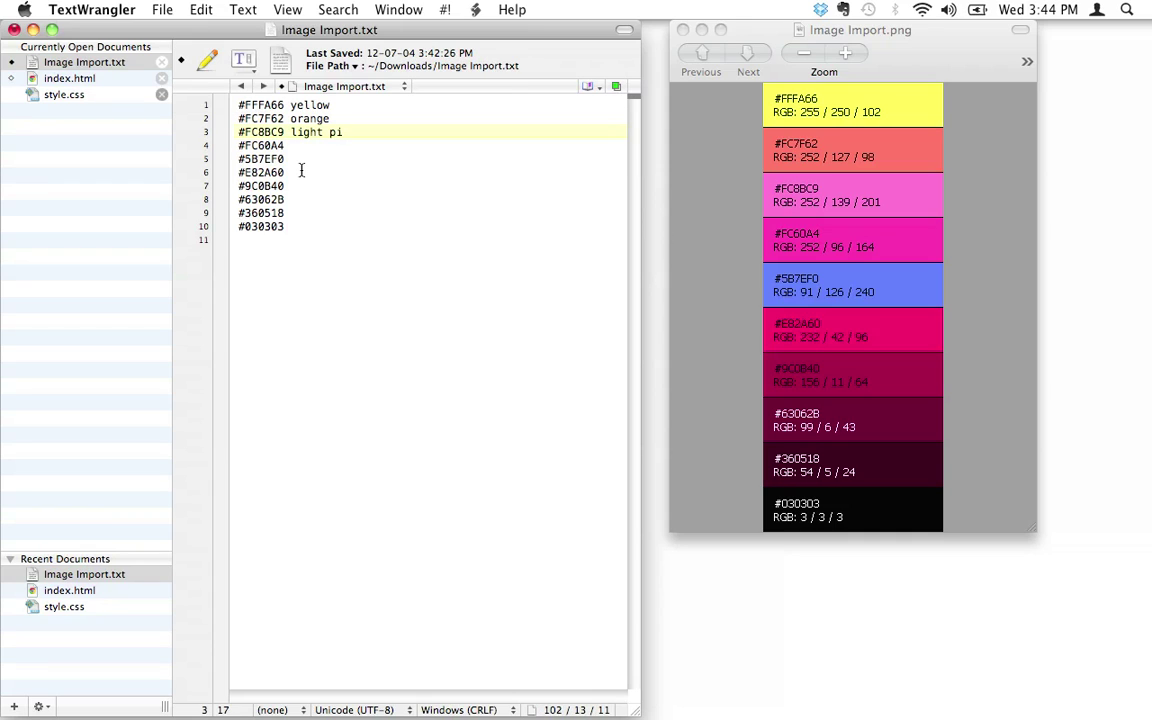
type("nk")
double_click(313, 107)
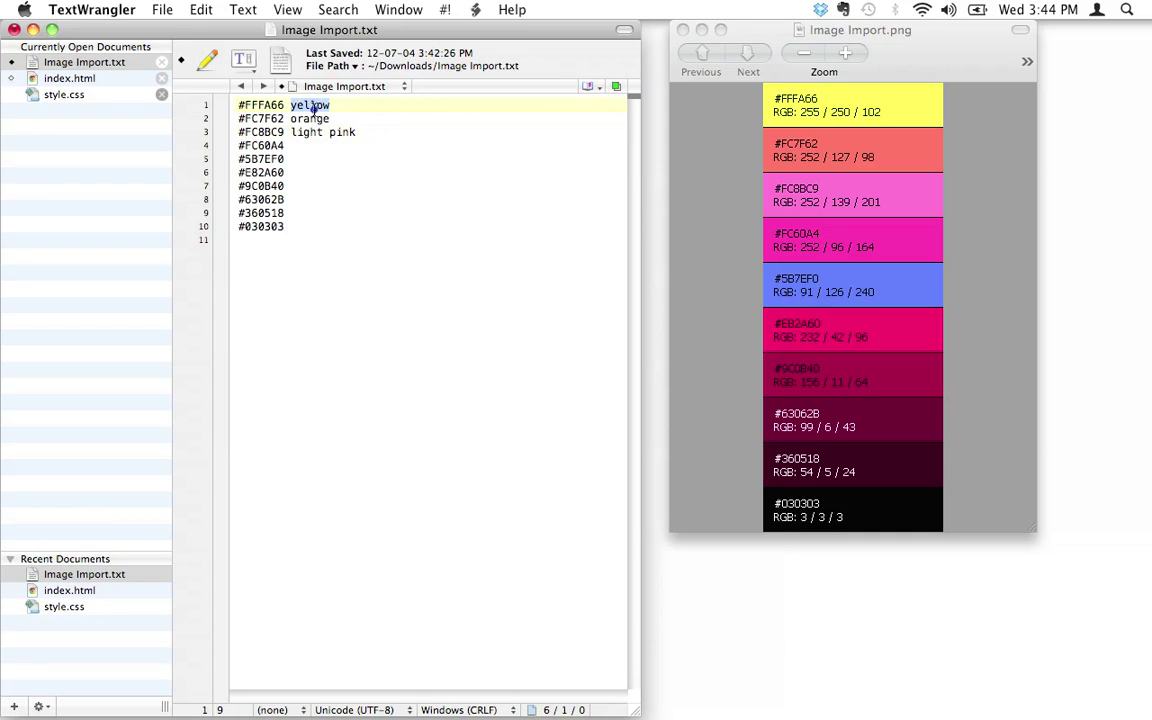
left_click(303, 131)
left_click(302, 146)
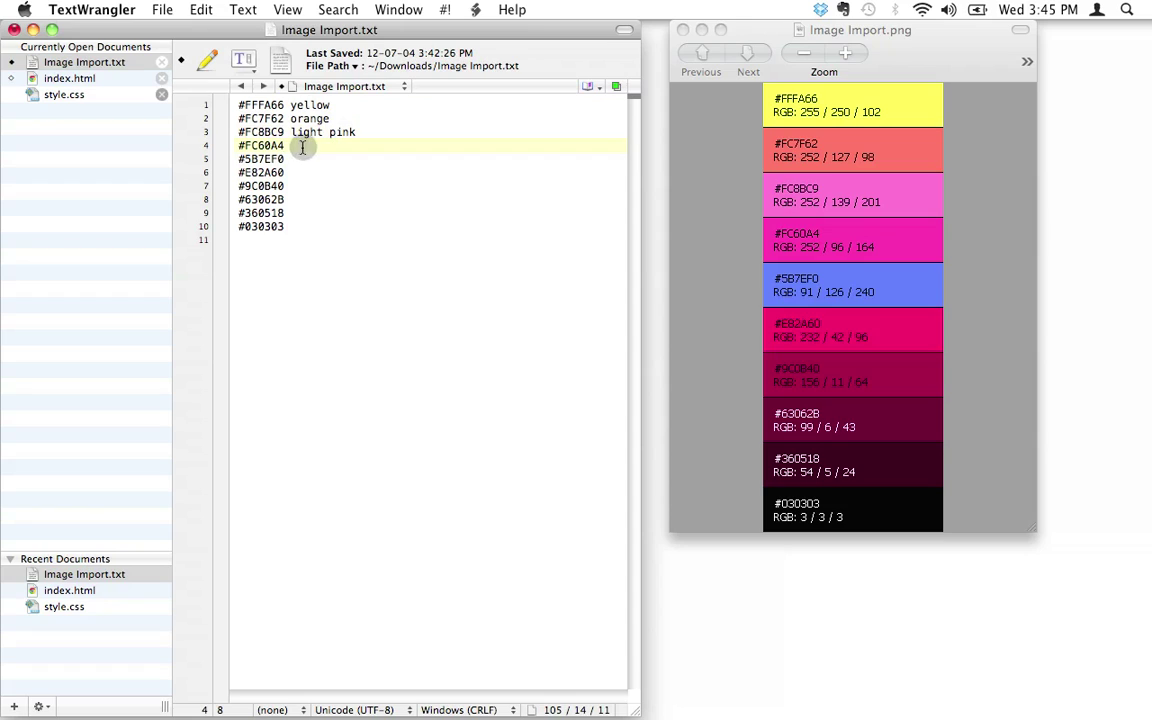
type("dark pink")
left_click(409, 252)
left_click_drag(850, 33, 931, 61)
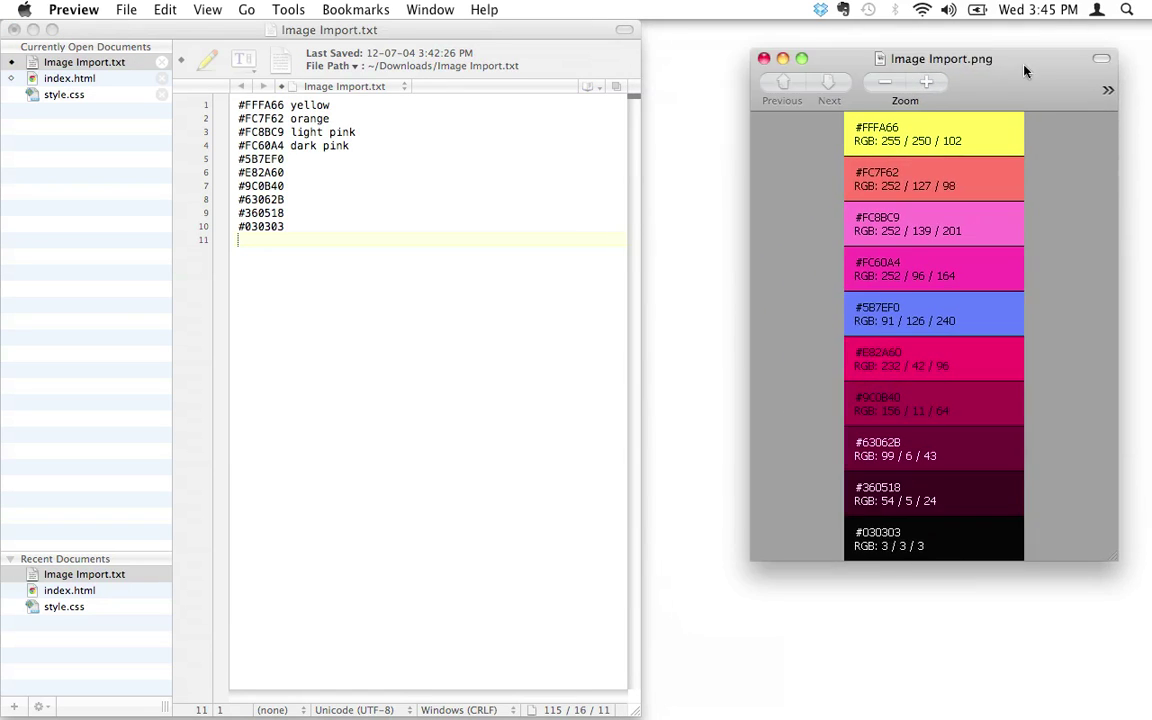
mouse_move(1024, 70)
left_mouse_down()
mouse_move(1007, 70)
mouse_move(1023, 16)
mouse_move(1024, 56)
left_mouse_up()
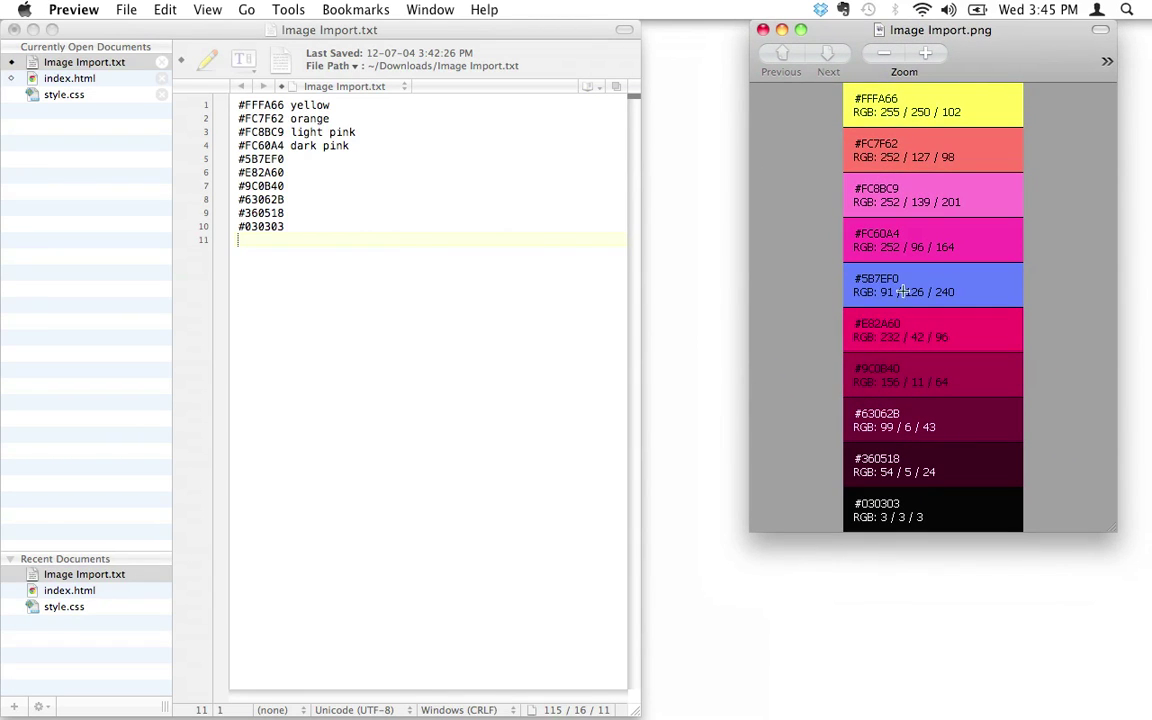